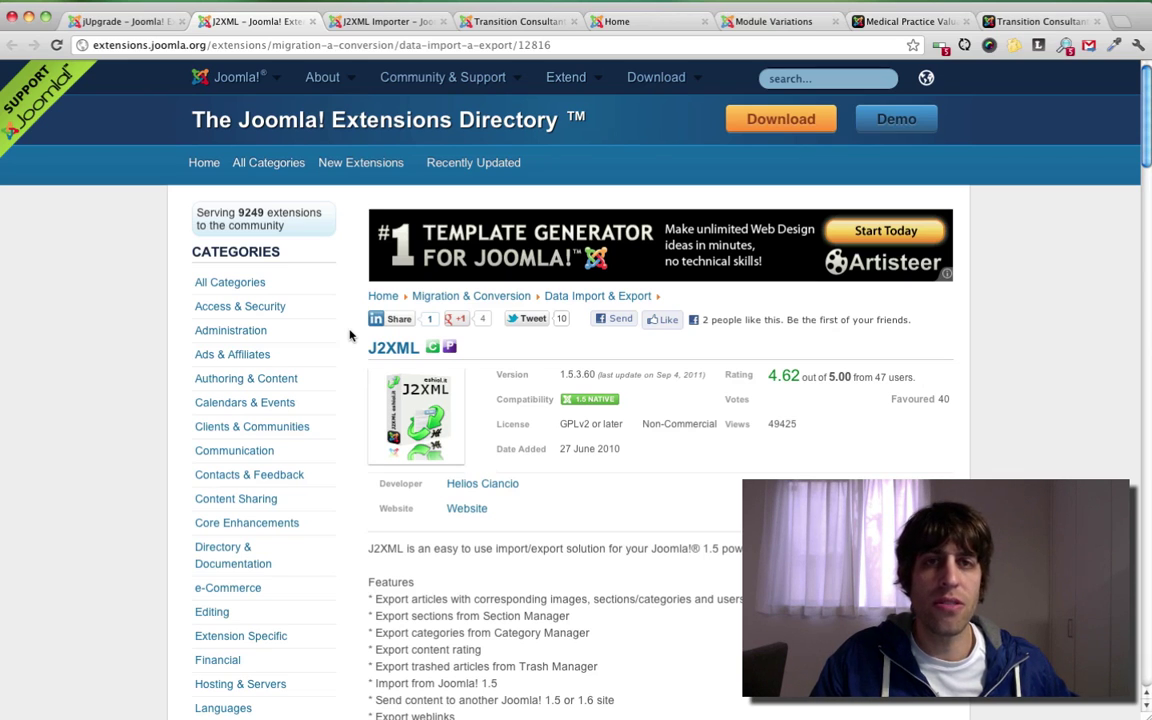
Read the jUpgrade listing and its reviews, then return to the J2XML 1.5.3.60 listing.
{"action": "left_click", "coordinate": [128, 22]}
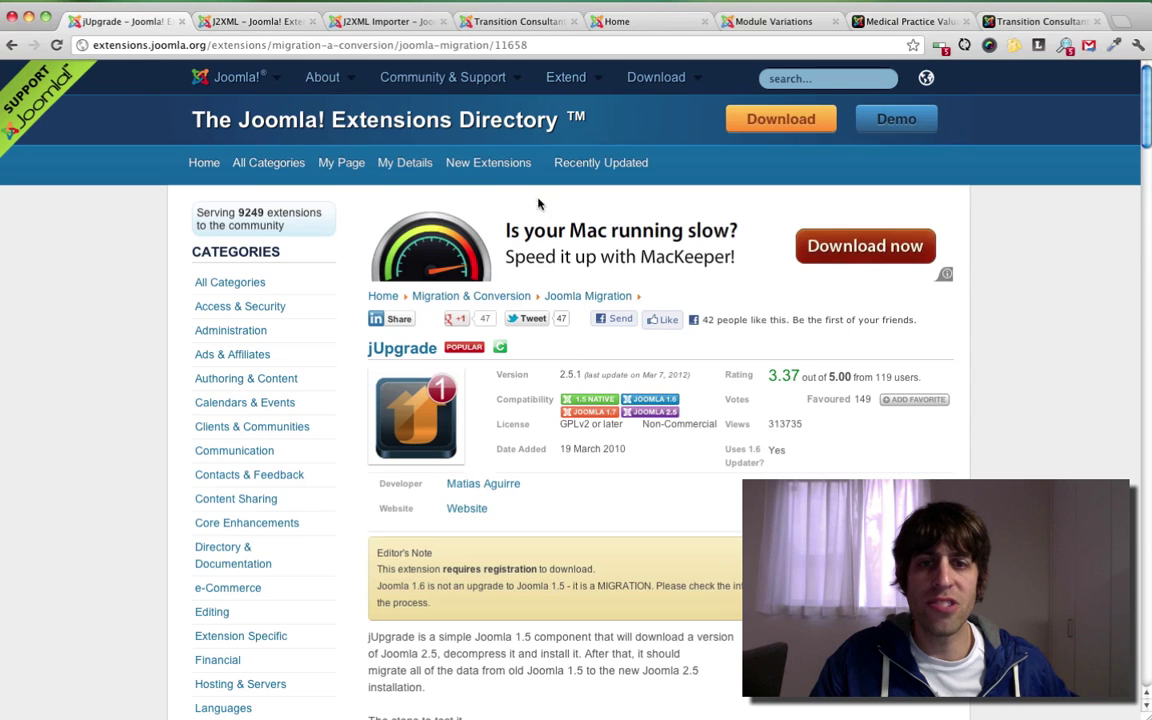
{"action": "scroll", "coordinate": [665, 280], "scroll_direction": "down", "scroll_amount": 3}
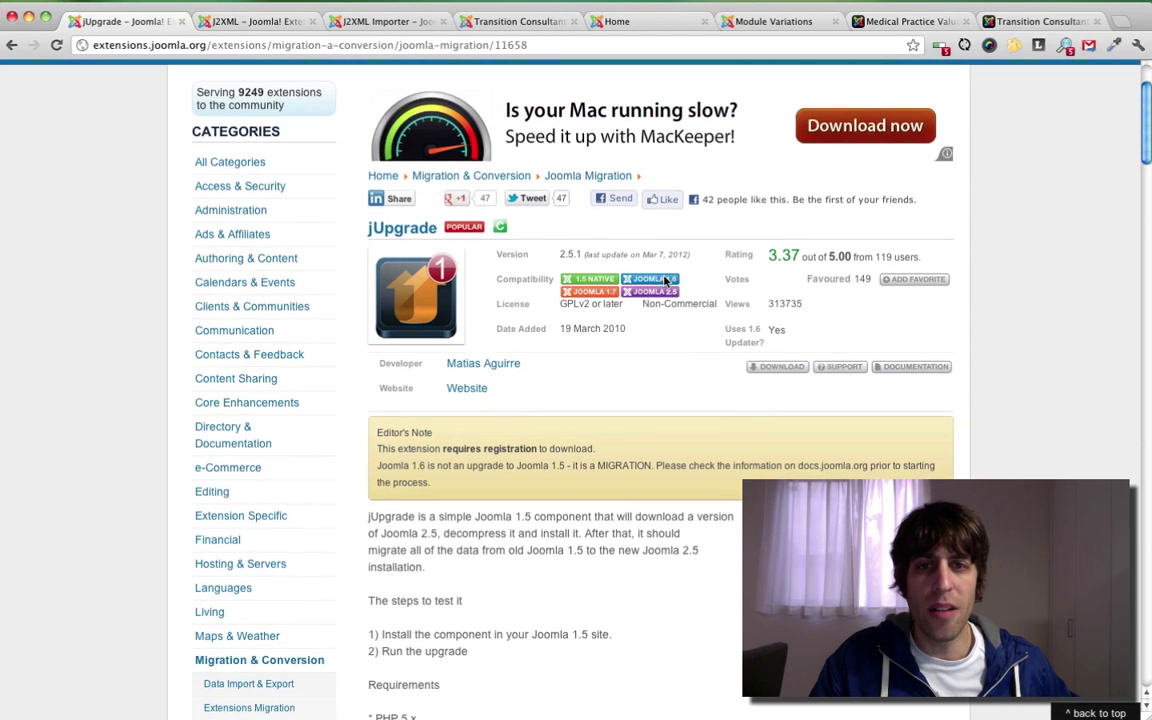
{"action": "scroll", "coordinate": [643, 281], "scroll_direction": "down", "scroll_amount": 1}
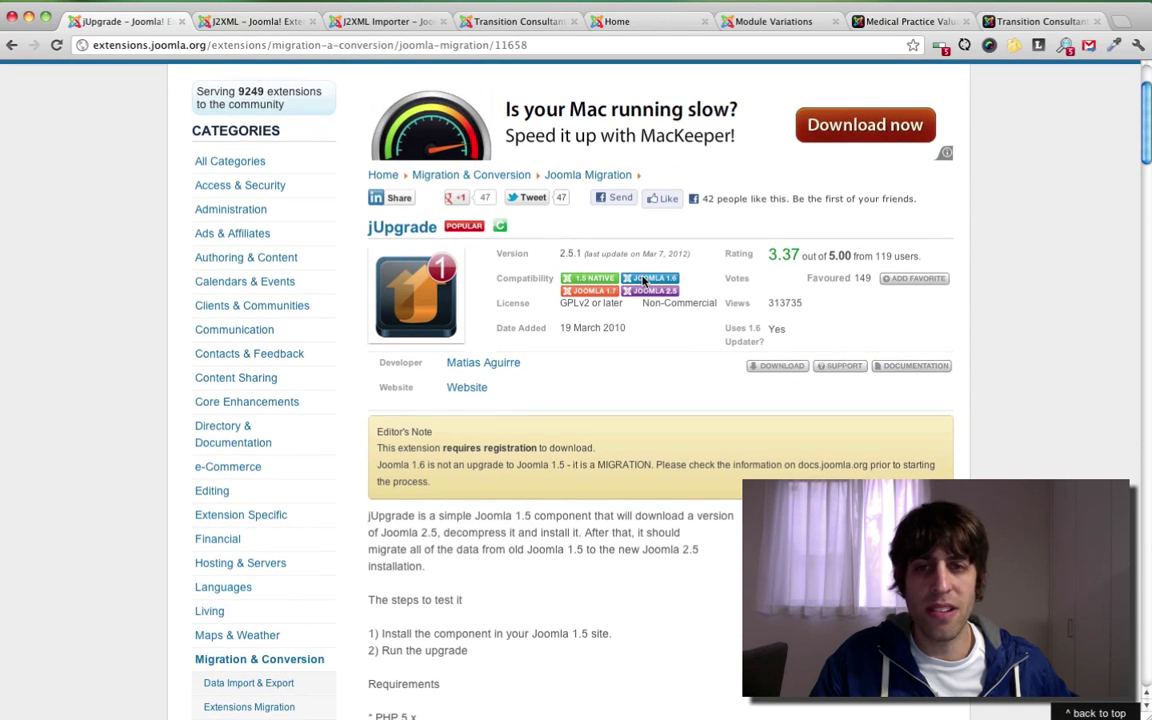
{"action": "scroll", "coordinate": [643, 281], "scroll_direction": "down", "scroll_amount": 1}
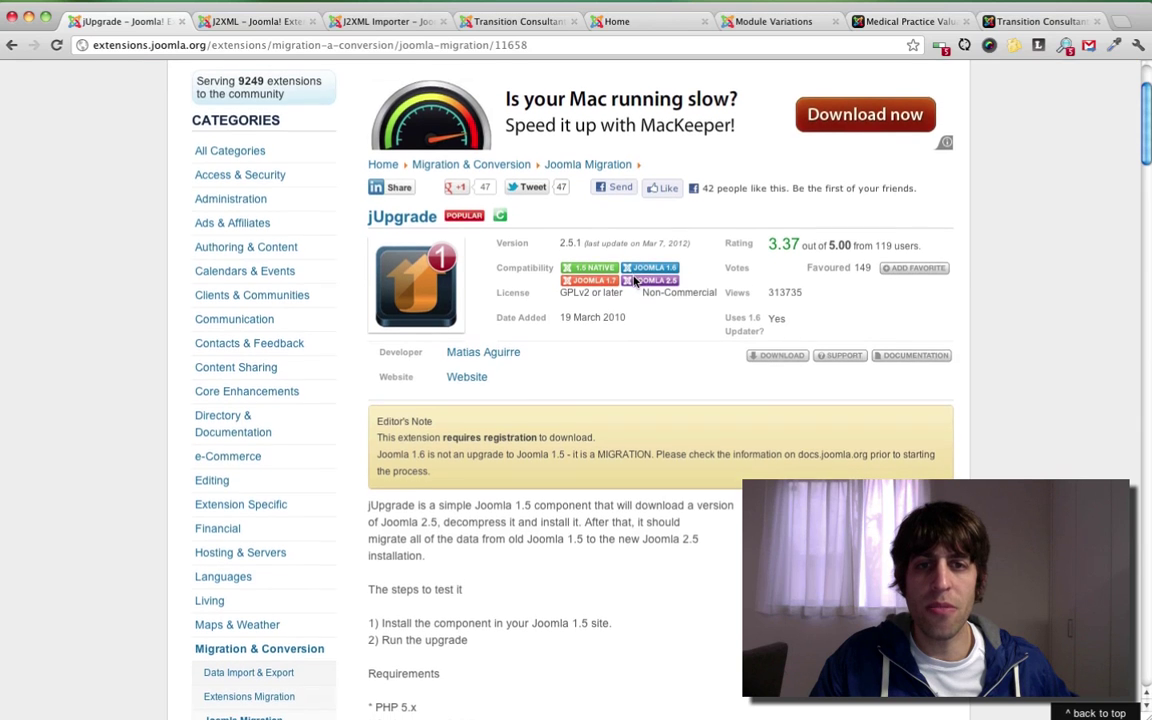
{"action": "scroll", "coordinate": [634, 282], "scroll_direction": "down", "scroll_amount": 1}
{"action": "scroll", "coordinate": [634, 282], "scroll_direction": "down", "scroll_amount": 10}
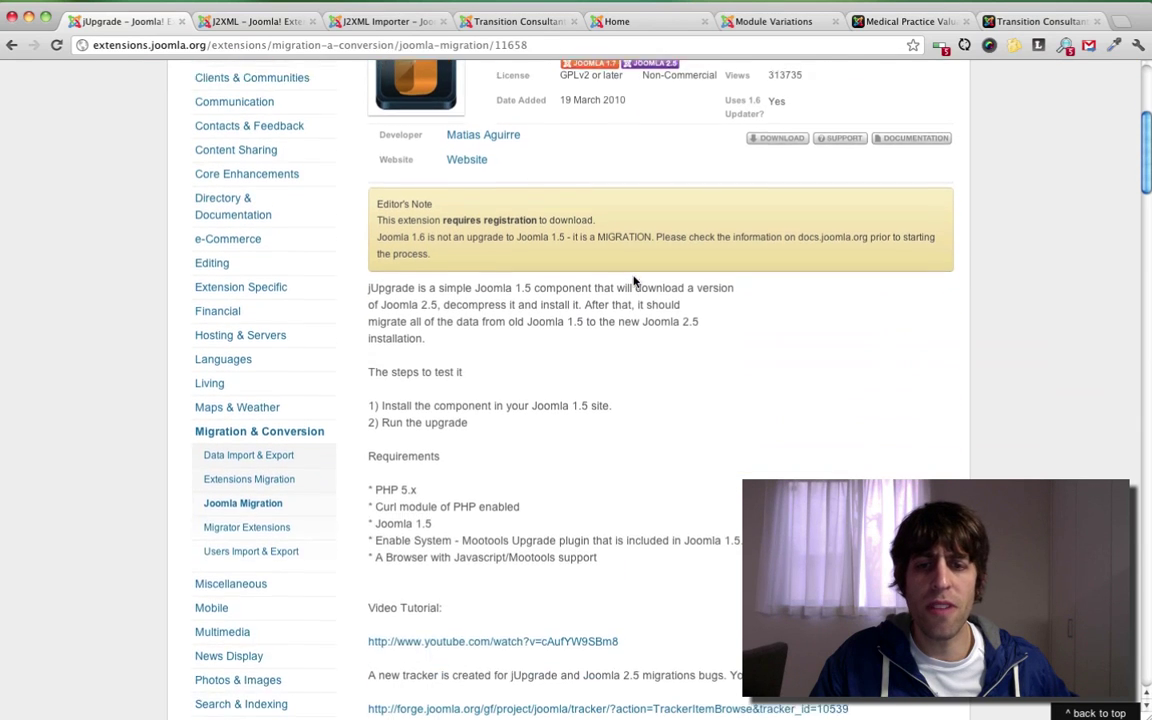
{"action": "scroll", "coordinate": [634, 282], "scroll_direction": "down", "scroll_amount": 10}
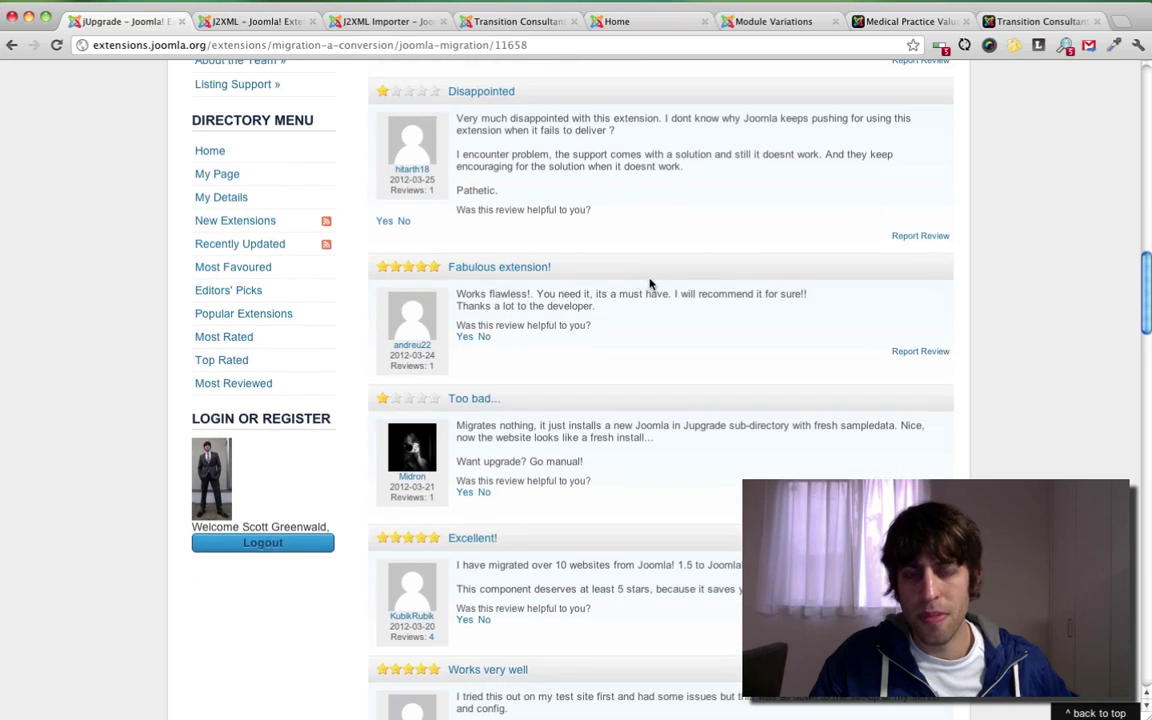
{"action": "scroll", "coordinate": [631, 280], "scroll_direction": "up", "scroll_amount": 20}
{"action": "scroll", "coordinate": [649, 284], "scroll_direction": "up", "scroll_amount": 2}
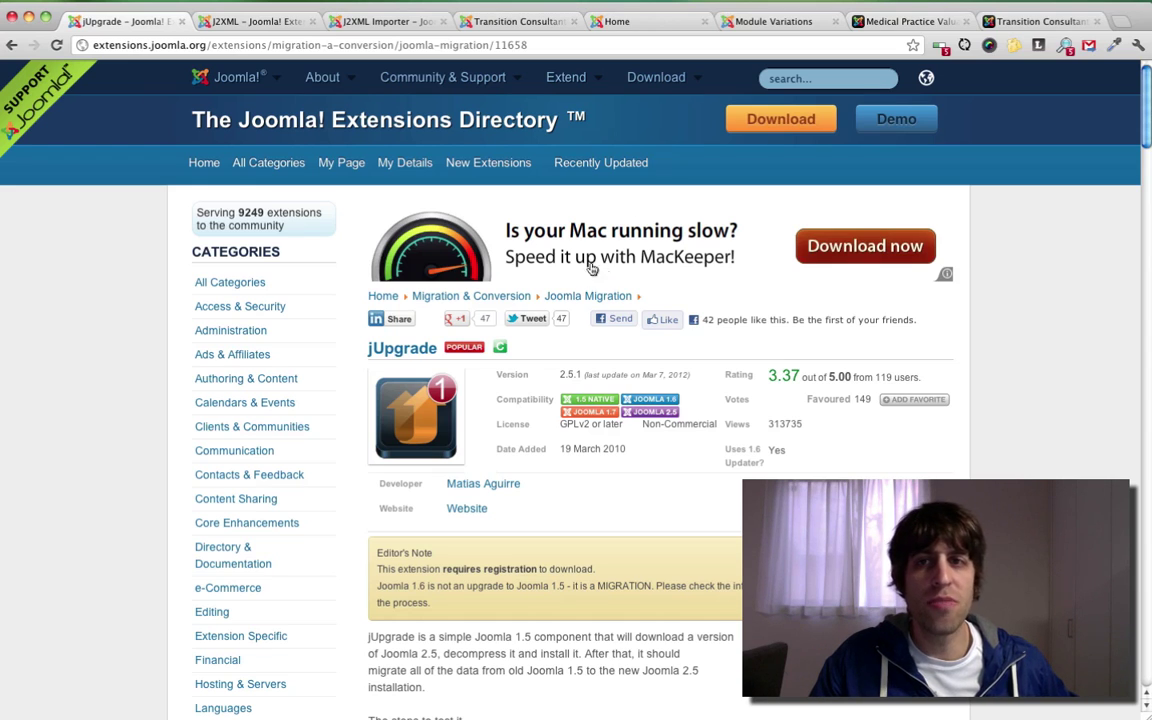
{"action": "left_click", "coordinate": [242, 22]}
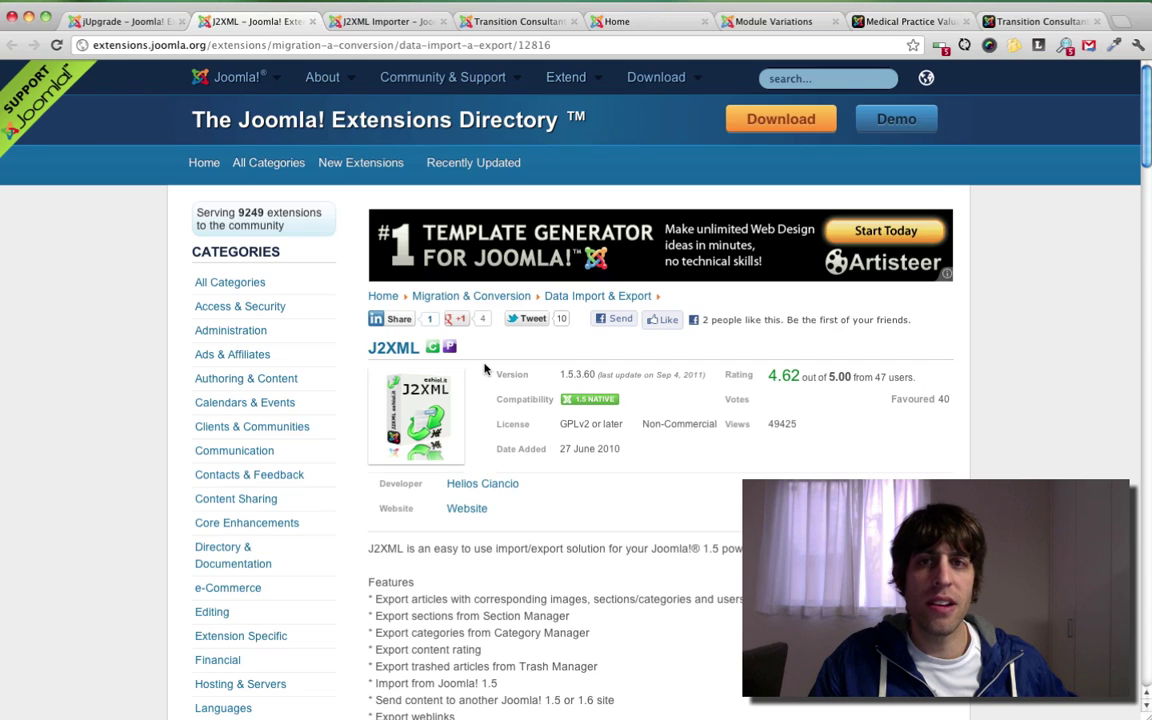
{"action": "left_click", "coordinate": [362, 27]}
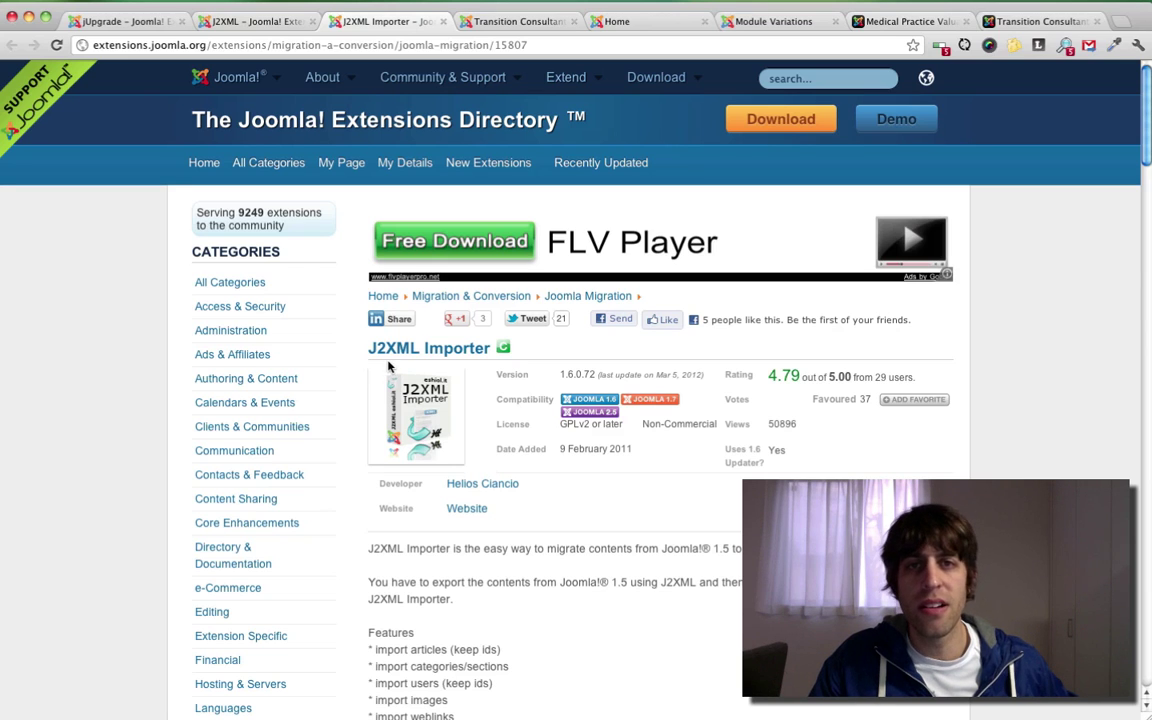
{"action": "left_click", "coordinate": [248, 22]}
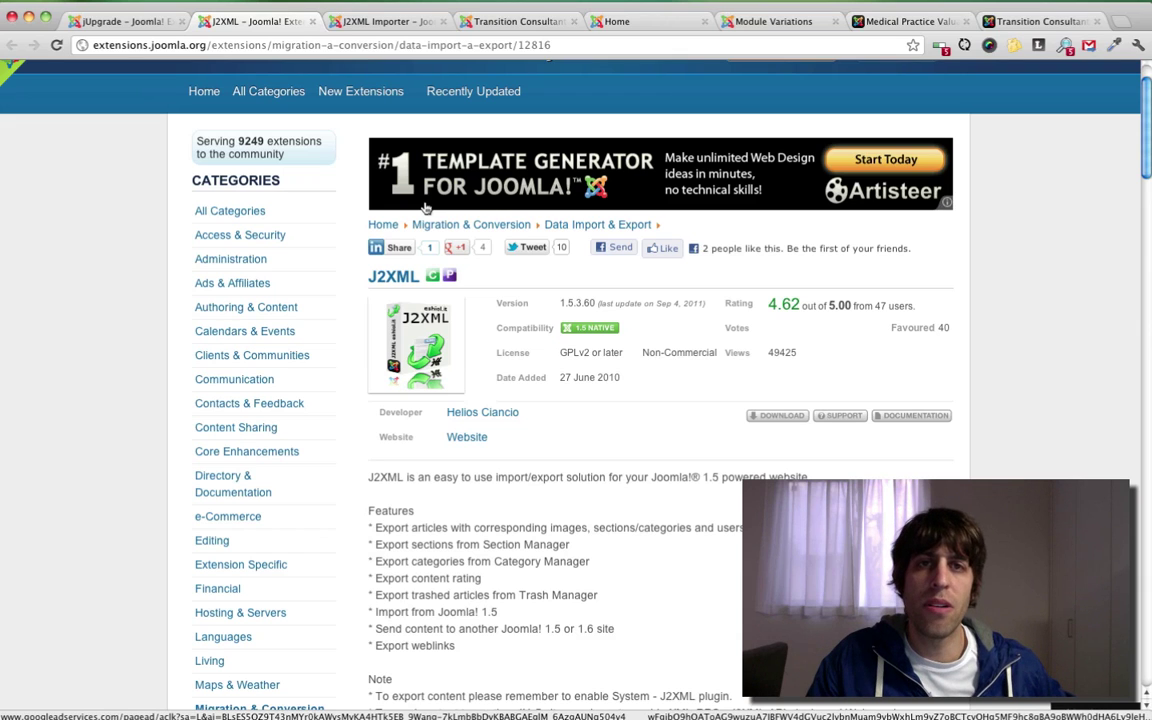
{"action": "scroll", "coordinate": [425, 207], "scroll_direction": "up", "scroll_amount": 2}
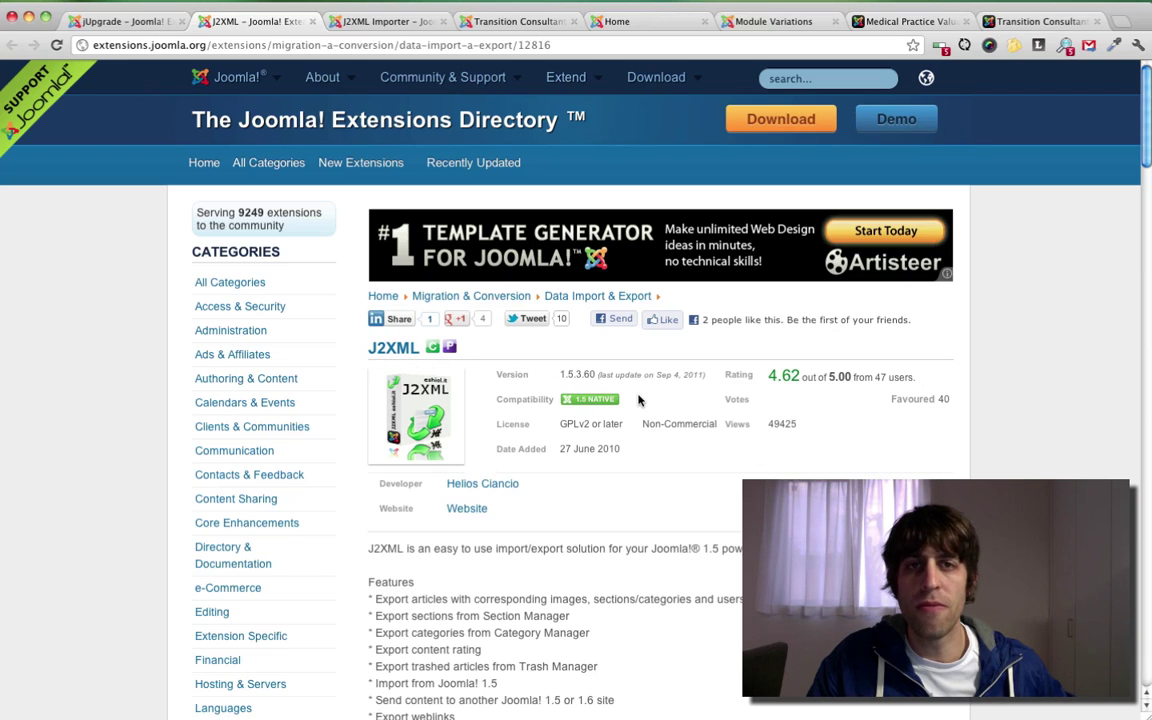
Download j2xml-15030060.zip from the Availability section of eshiol.it's J2XML 1.5.3 page.
{"action": "left_click", "coordinate": [393, 347]}
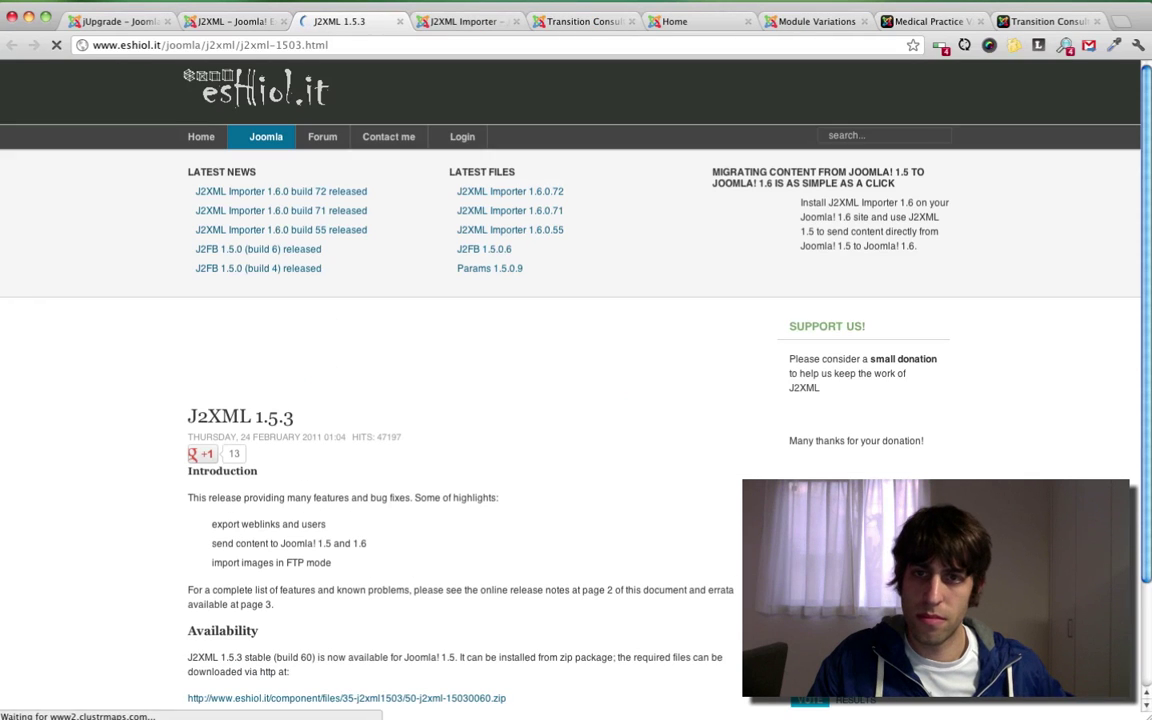
{"action": "scroll", "coordinate": [694, 391], "scroll_direction": "down", "scroll_amount": 1}
{"action": "scroll", "coordinate": [698, 391], "scroll_direction": "down", "scroll_amount": 1}
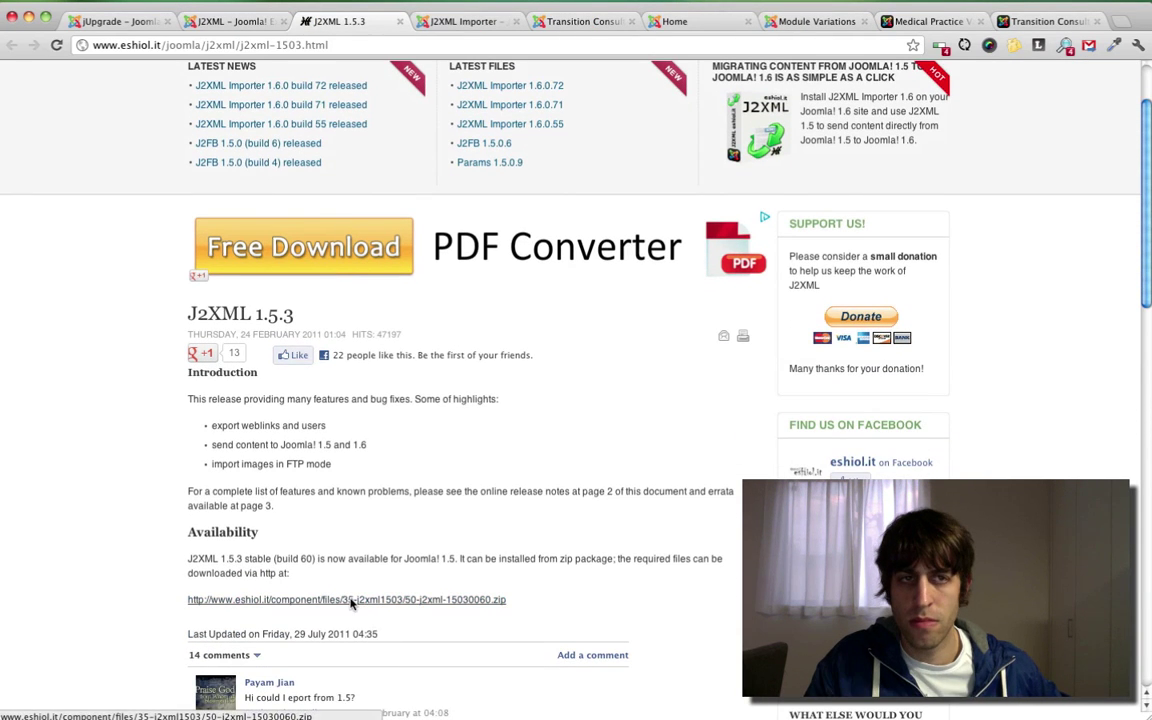
{"action": "left_click", "coordinate": [351, 603]}
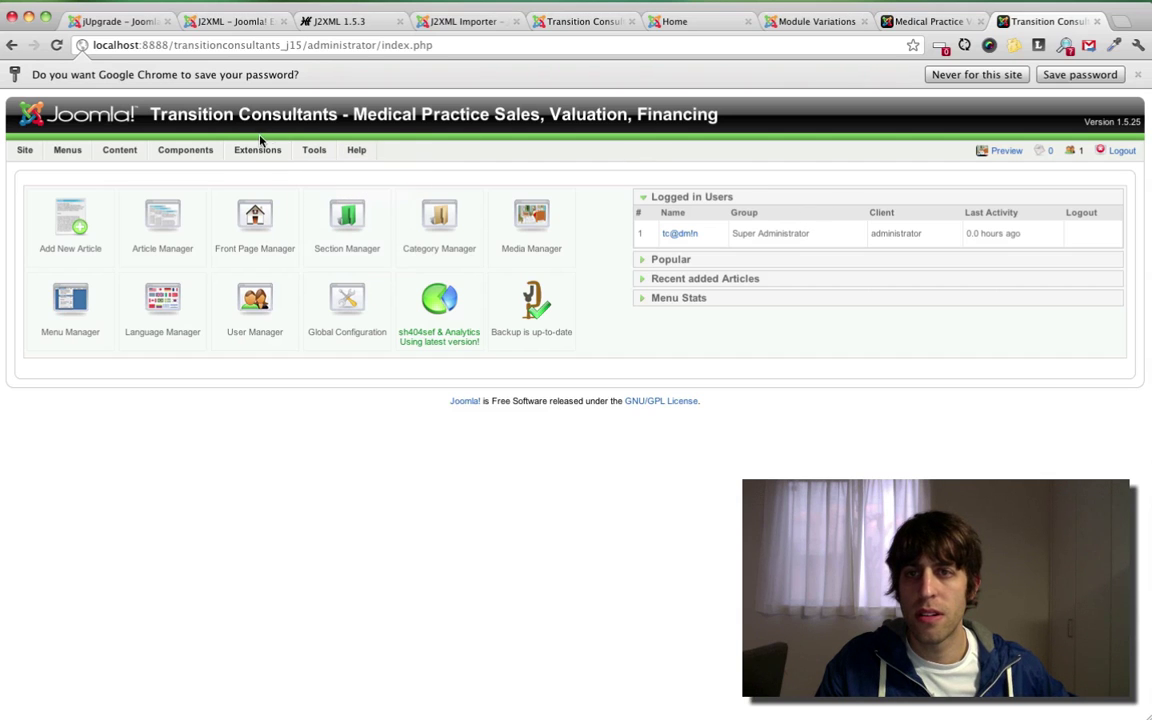
Install j2xml-15030060.zip from the Desktop through the Joomla 1.5 extension installer.
{"action": "mouse_move", "coordinate": [244, 158]}
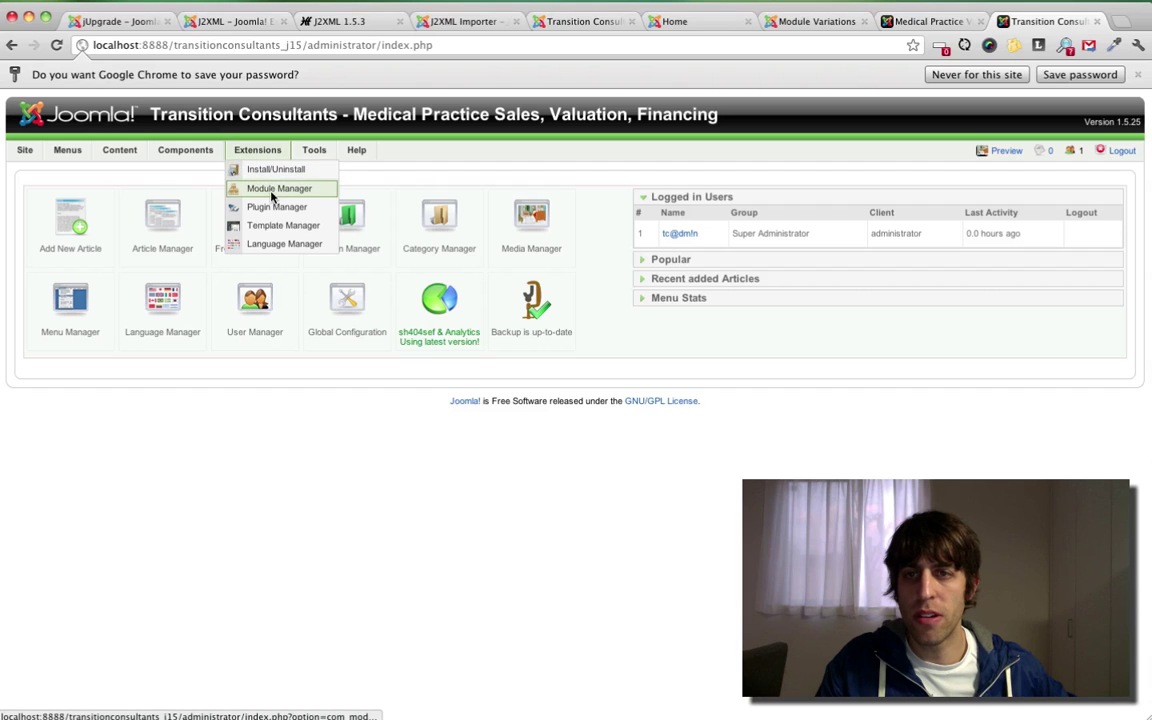
{"action": "left_click", "coordinate": [242, 172]}
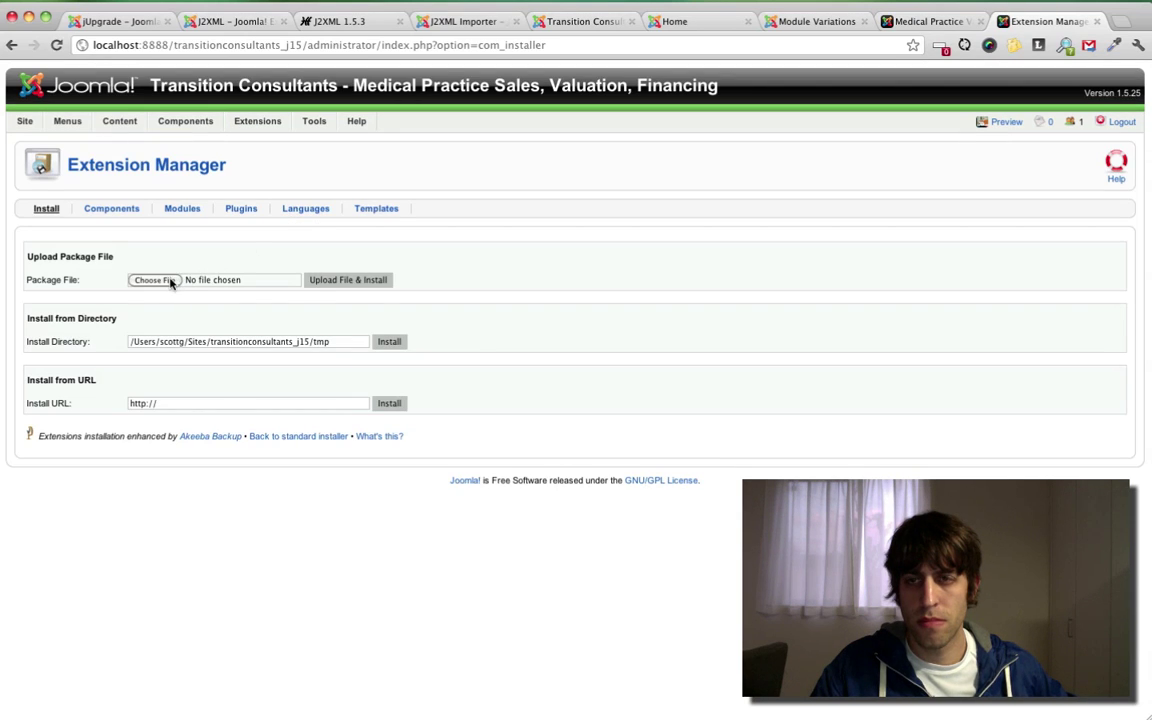
{"action": "left_click", "coordinate": [154, 280]}
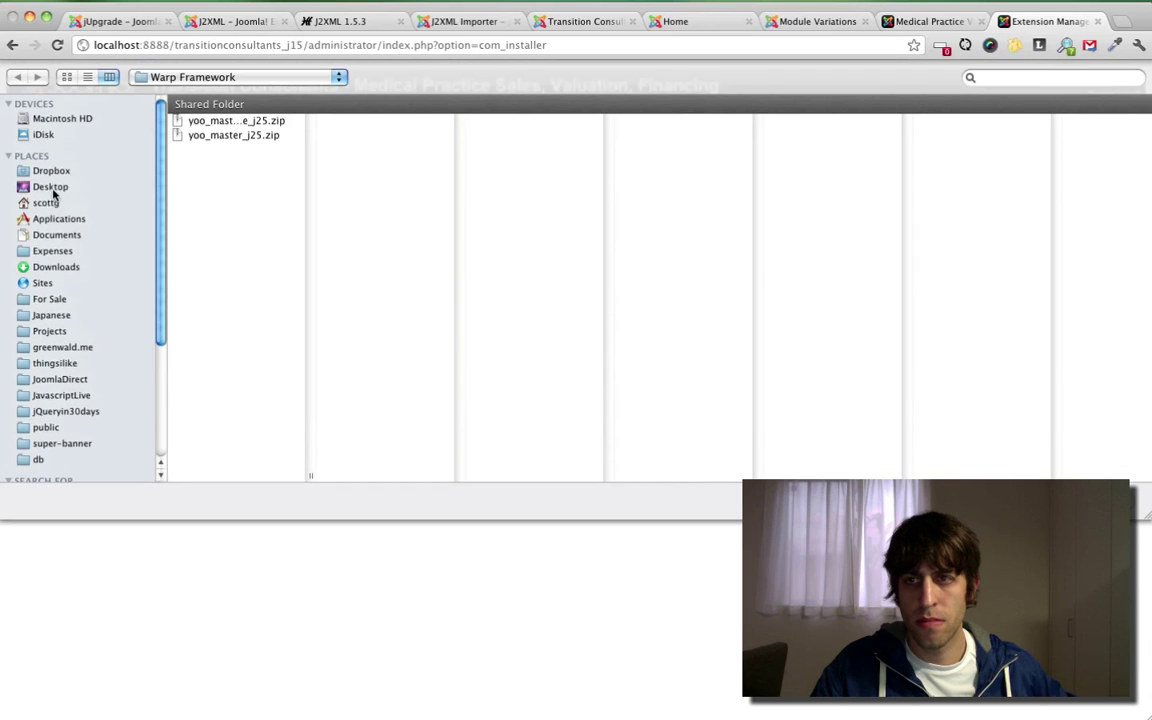
{"action": "left_click", "coordinate": [60, 187]}
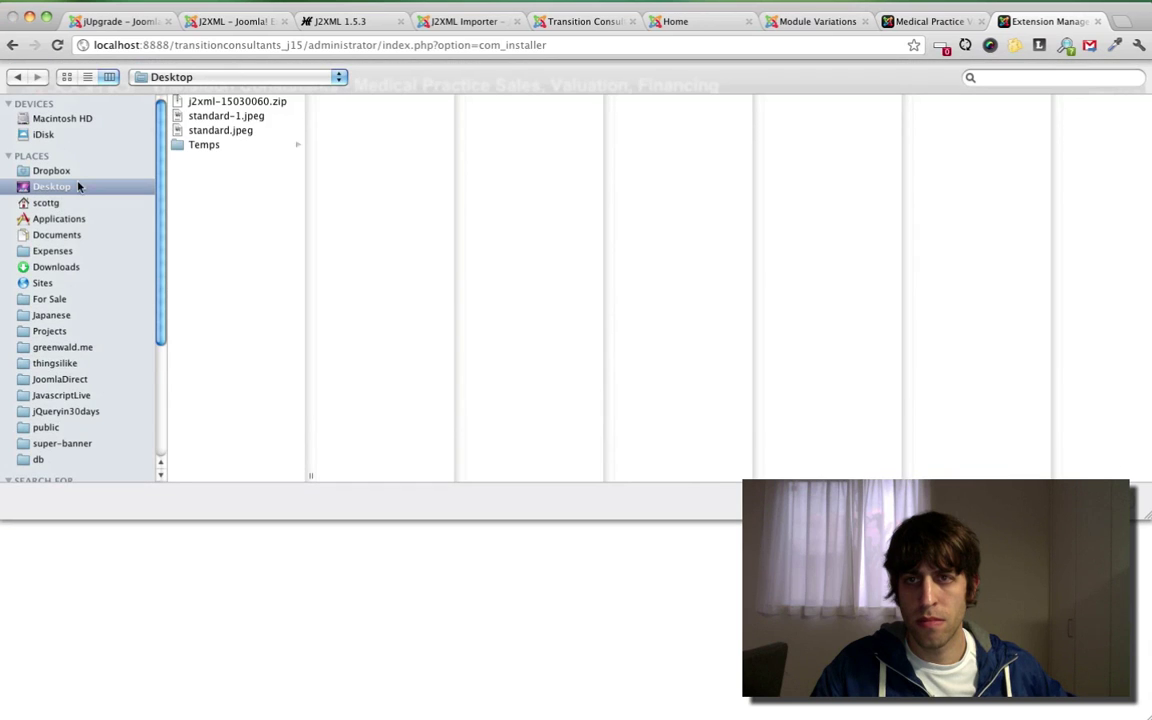
{"action": "left_click", "coordinate": [214, 101]}
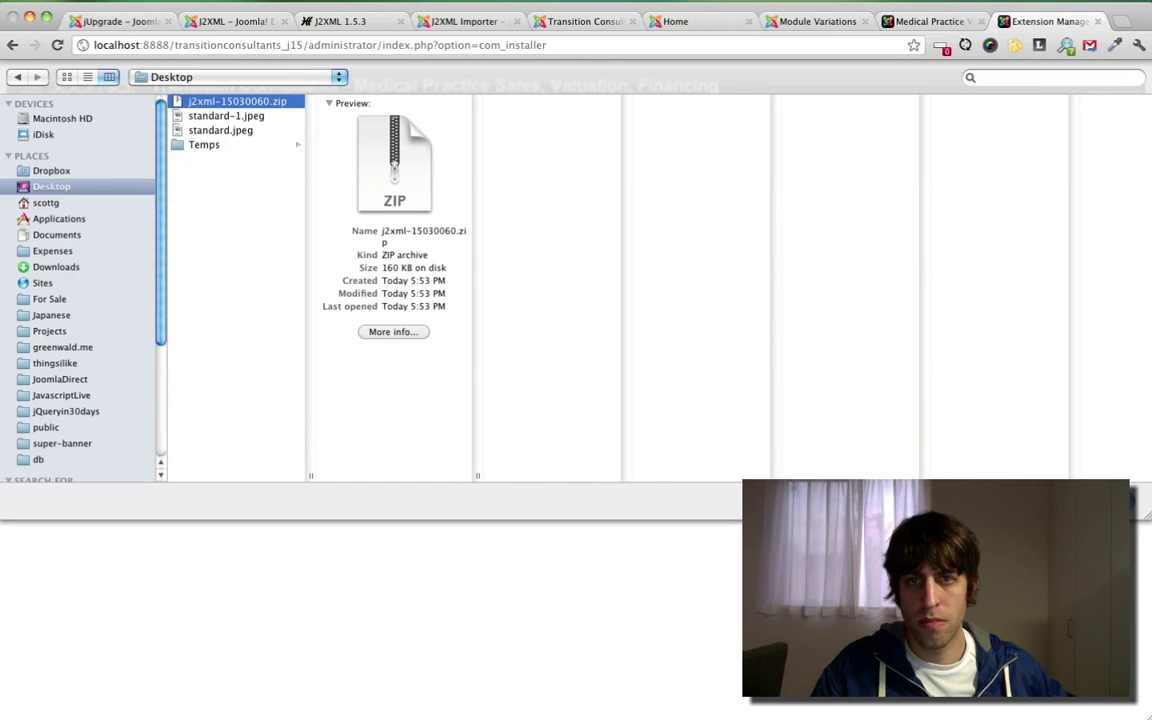
{"action": "key", "text": "Return"}
{"action": "left_click", "coordinate": [340, 281]}
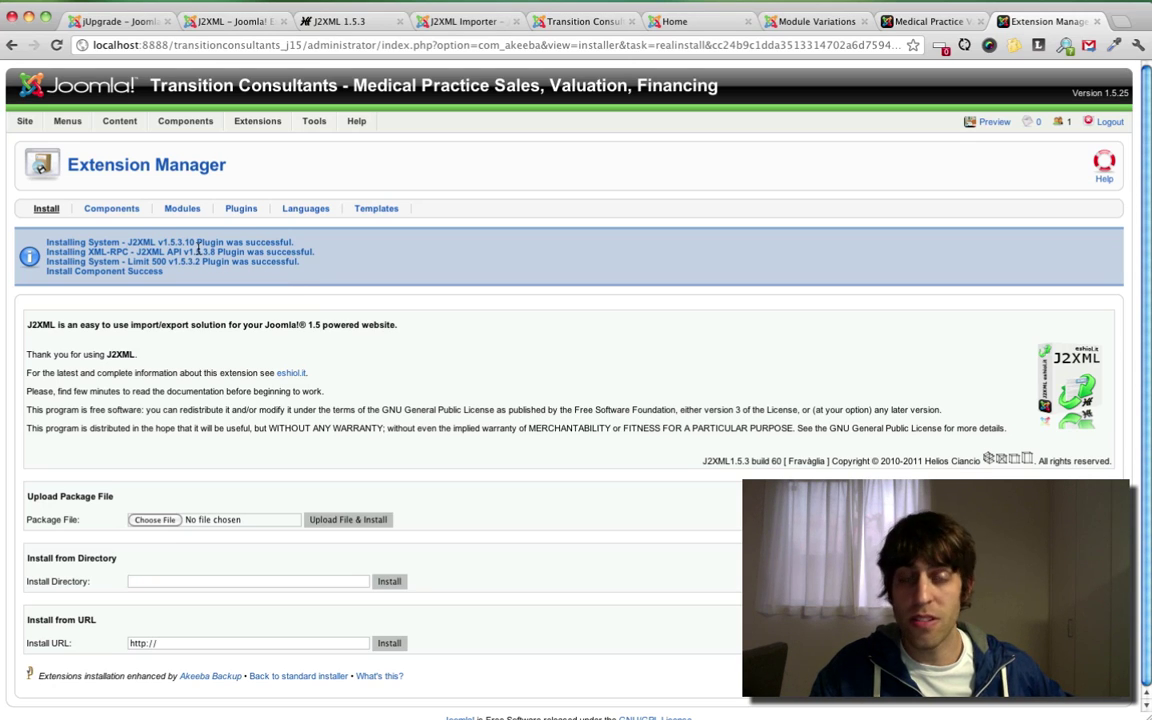
Open the J2XML control panel, then switch back to the eshiol.it J2XML 1.5.3 page.
{"action": "mouse_move", "coordinate": [213, 121]}
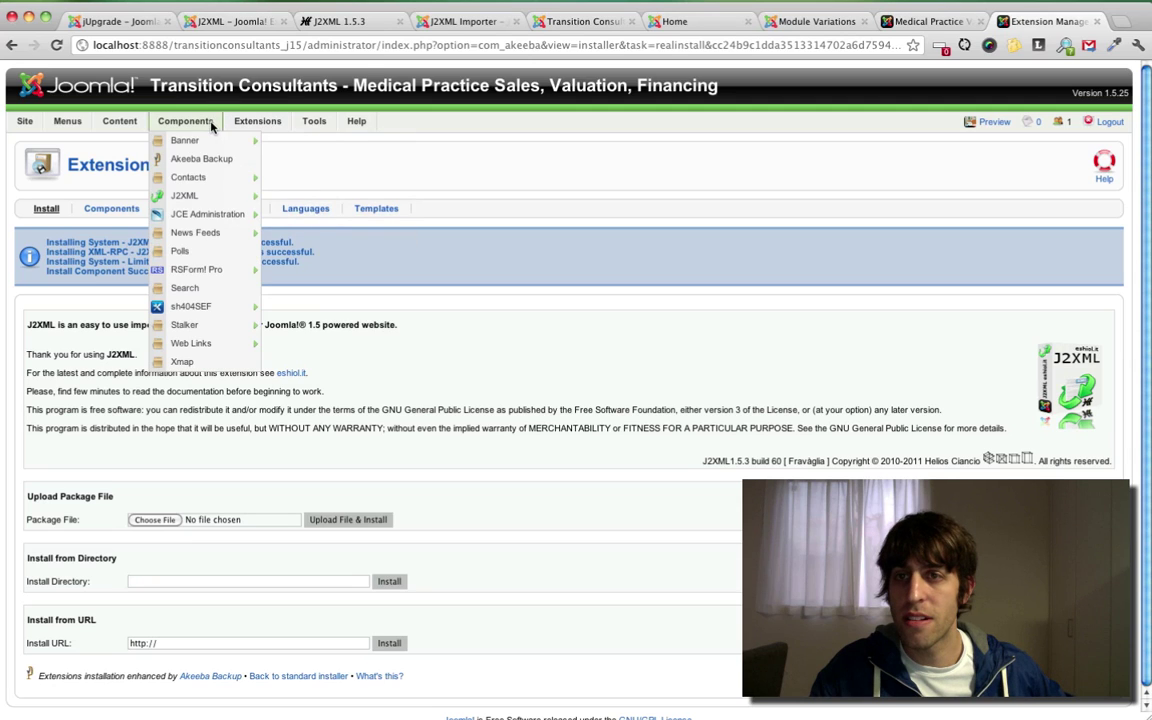
{"action": "mouse_move", "coordinate": [222, 195]}
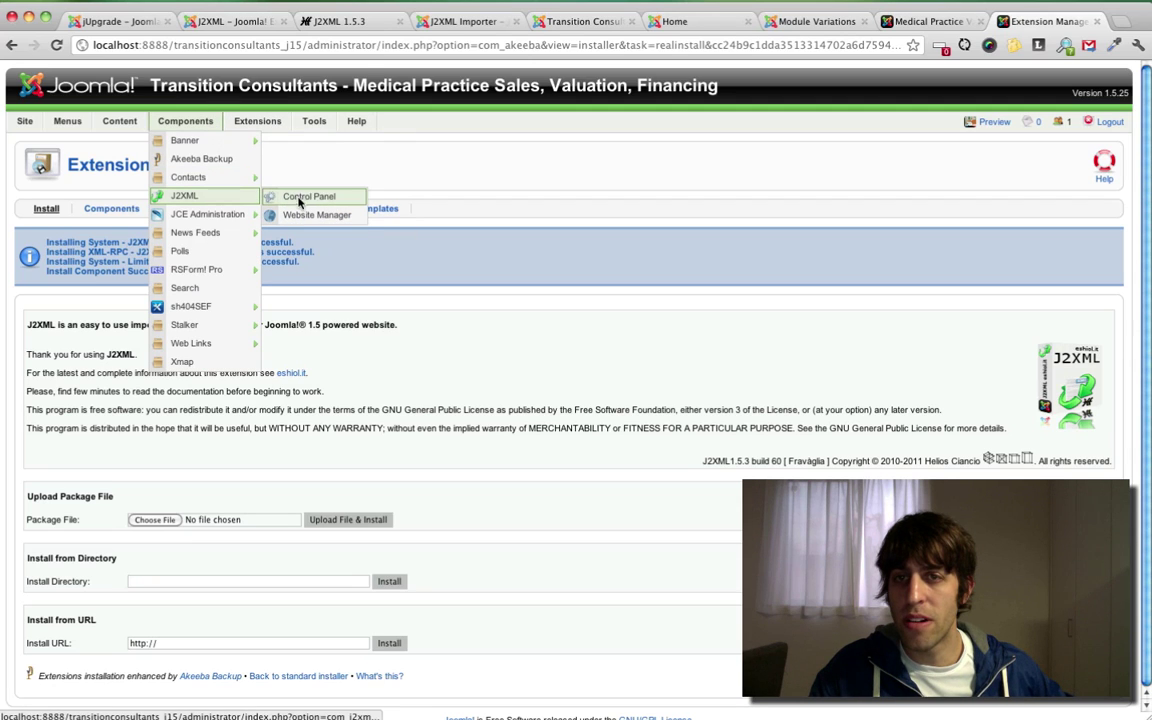
{"action": "left_click", "coordinate": [291, 200]}
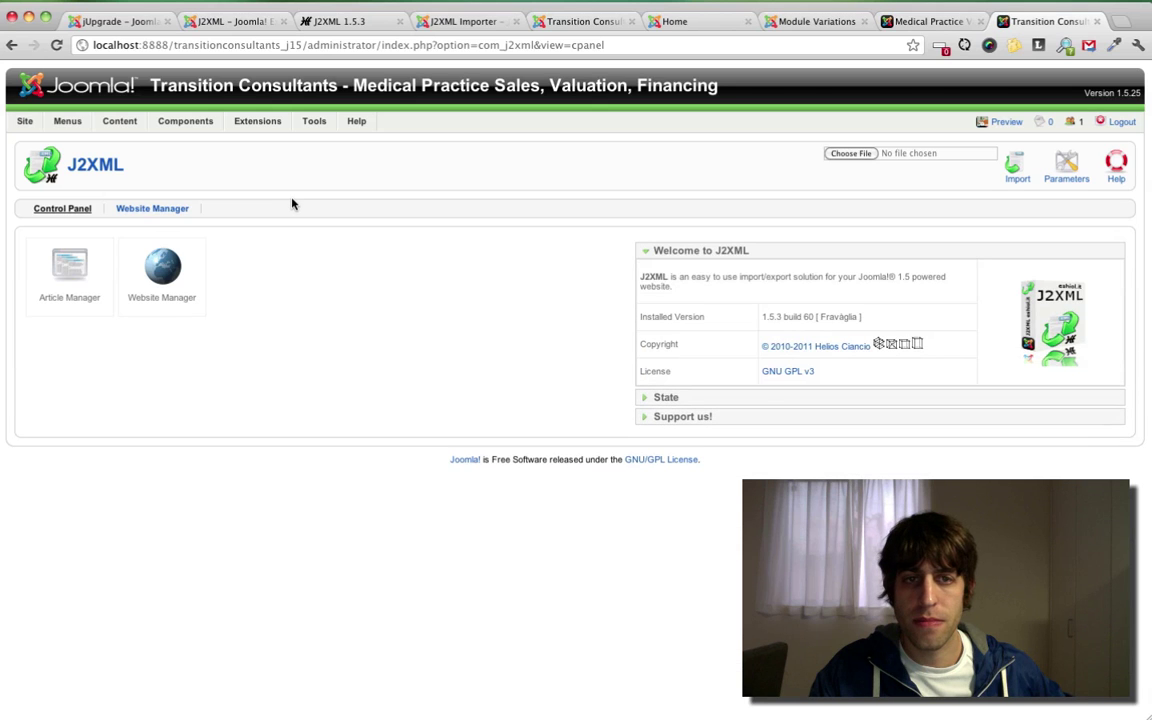
{"action": "key", "text": "super+3"}
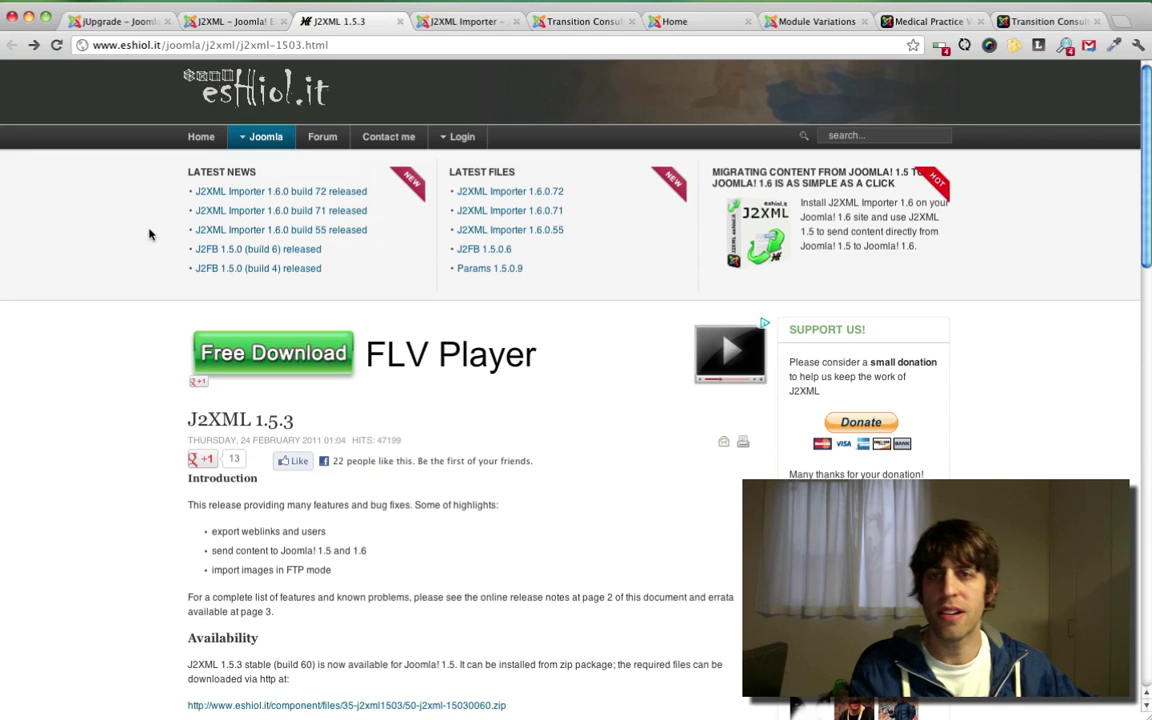
Read eshiol.it's J2XML 1.5.3 'How to export articles' instructions.
{"action": "mouse_move", "coordinate": [262, 137]}
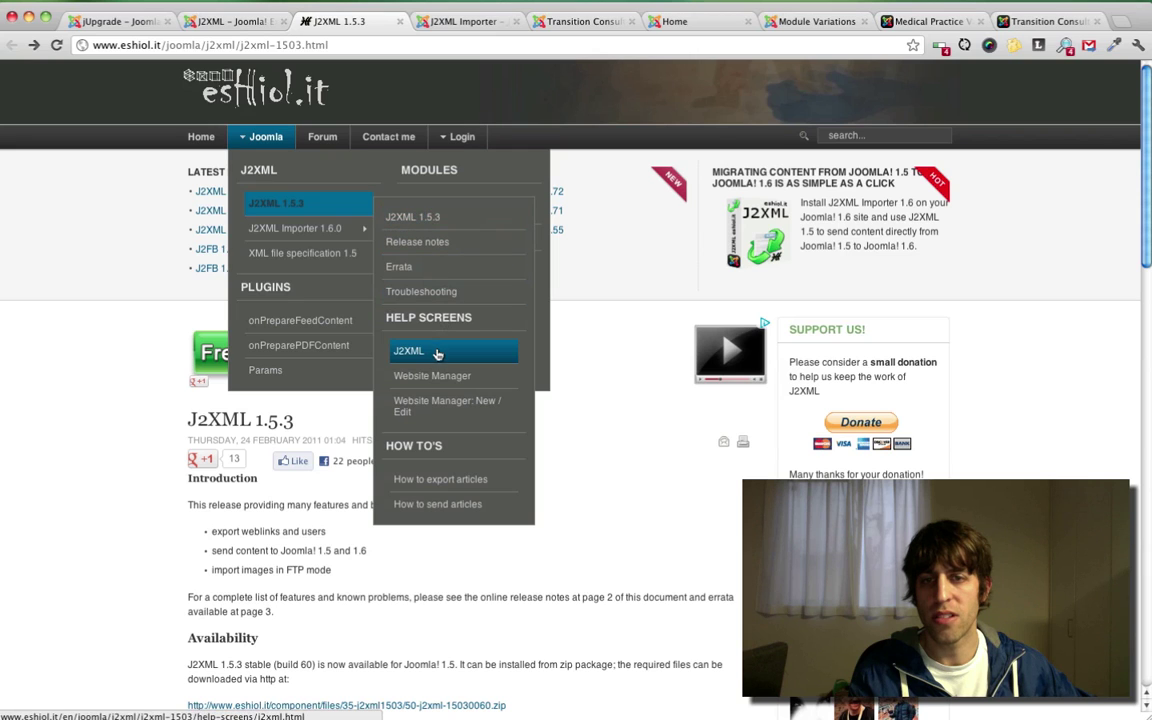
{"action": "left_click", "coordinate": [417, 481]}
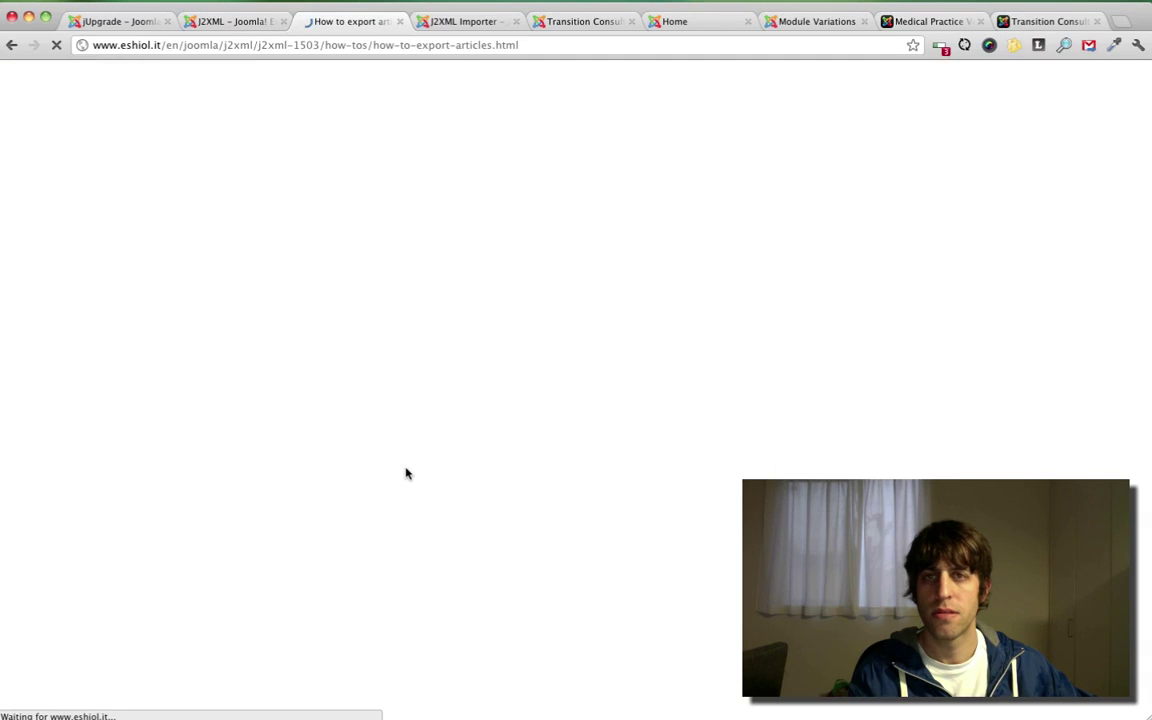
{"action": "scroll", "coordinate": [228, 333], "scroll_direction": "down", "scroll_amount": 1}
{"action": "scroll", "coordinate": [228, 333], "scroll_direction": "down", "scroll_amount": 2}
{"action": "scroll", "coordinate": [200, 330], "scroll_direction": "down", "scroll_amount": 2}
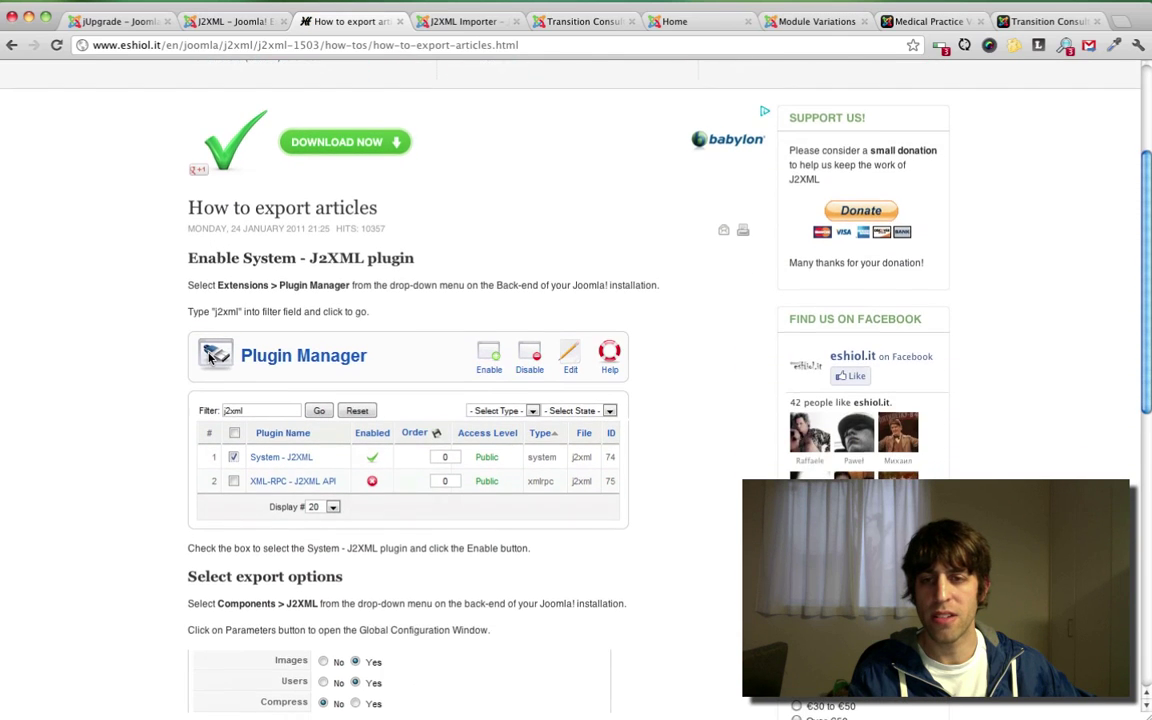
{"action": "scroll", "coordinate": [210, 358], "scroll_direction": "down", "scroll_amount": 1}
{"action": "scroll", "coordinate": [195, 345], "scroll_direction": "up", "scroll_amount": 3}
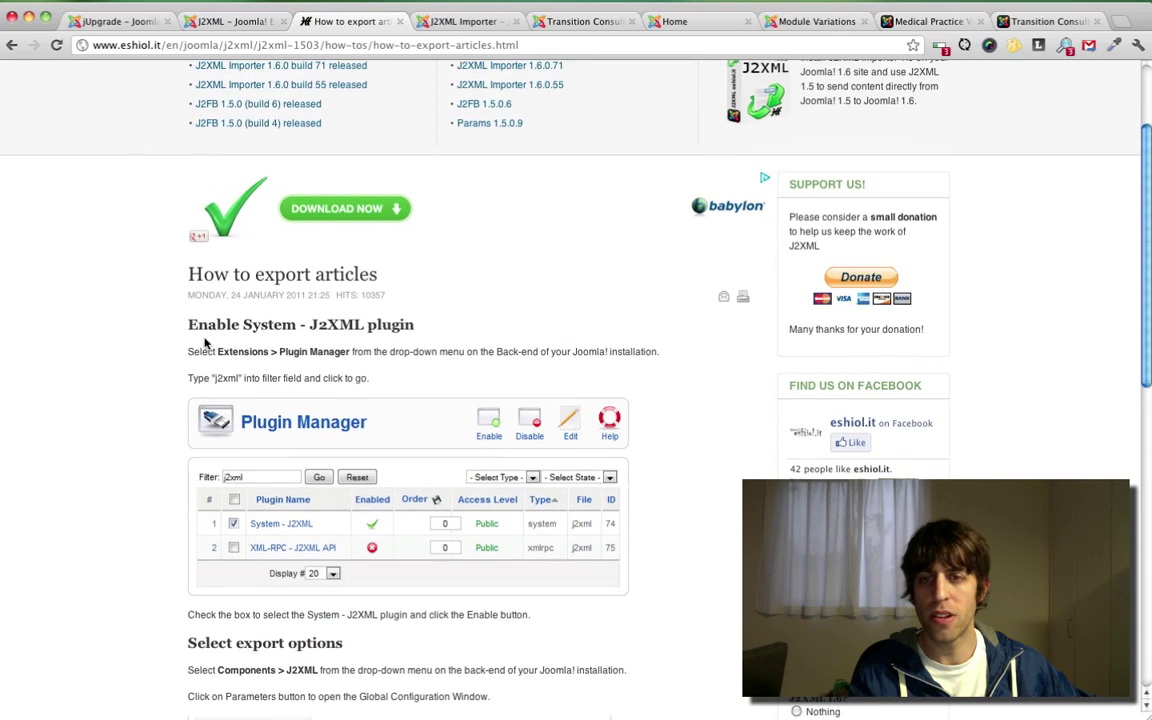
{"action": "scroll", "coordinate": [417, 327], "scroll_direction": "down", "scroll_amount": 5}
{"action": "scroll", "coordinate": [417, 330], "scroll_direction": "down", "scroll_amount": 6}
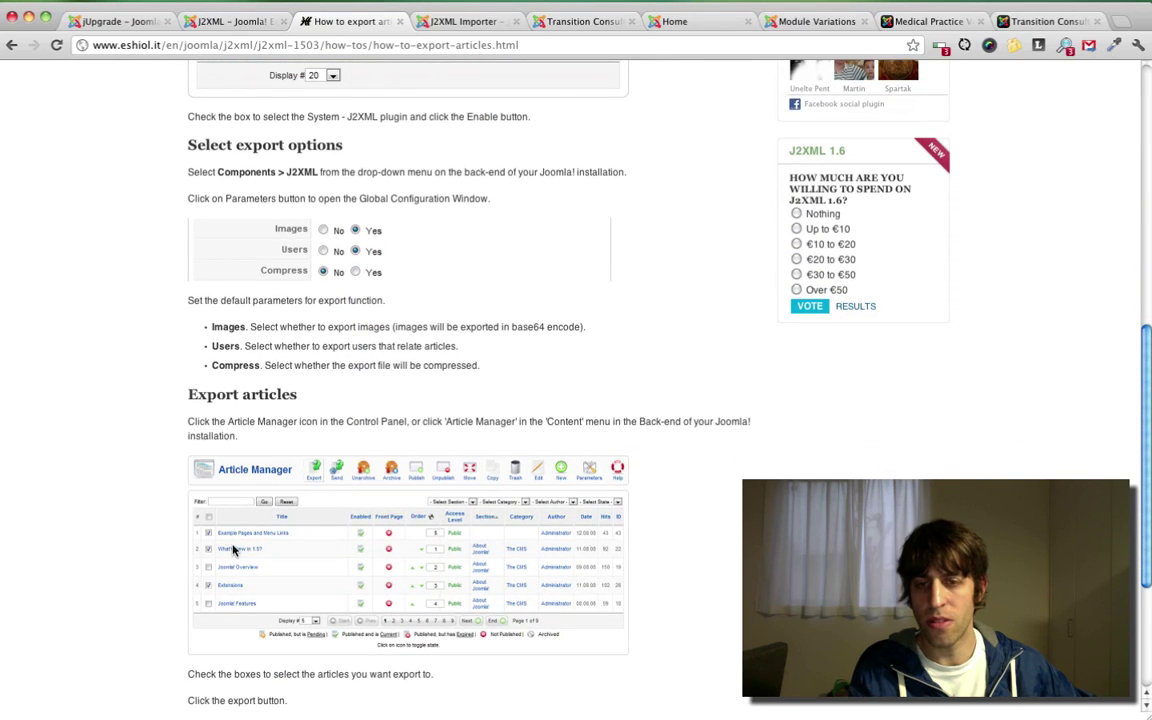
{"action": "scroll", "coordinate": [233, 549], "scroll_direction": "down", "scroll_amount": 1}
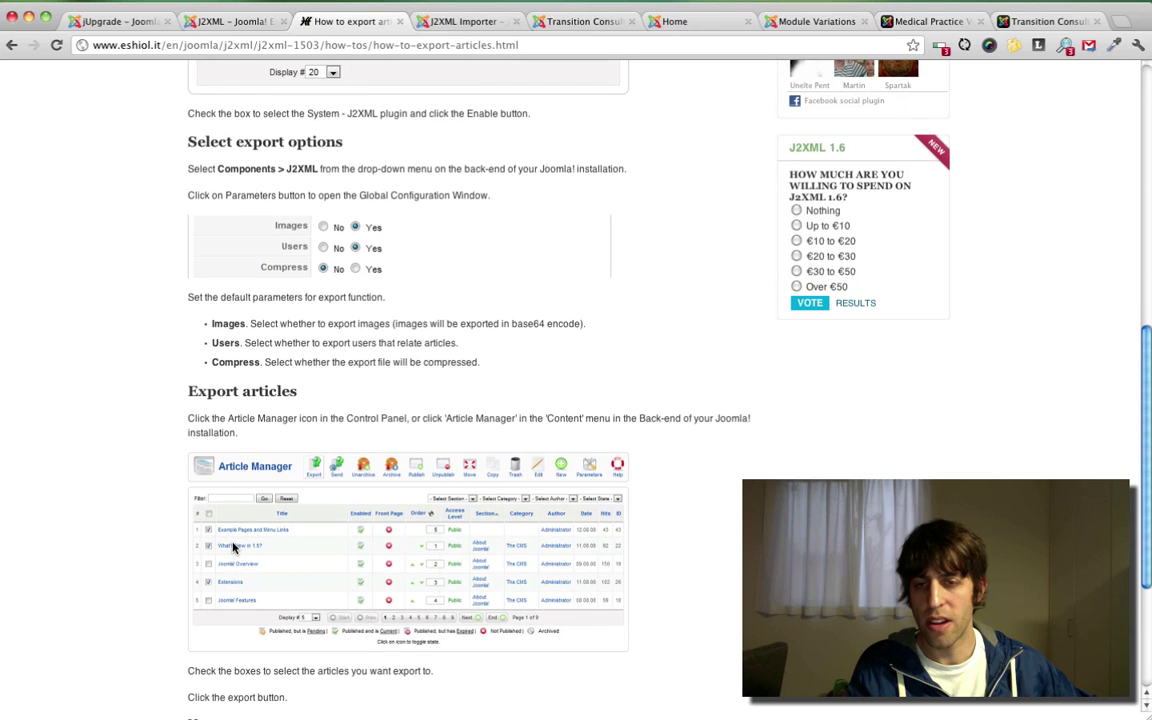
{"action": "scroll", "coordinate": [233, 546], "scroll_direction": "down", "scroll_amount": 2}
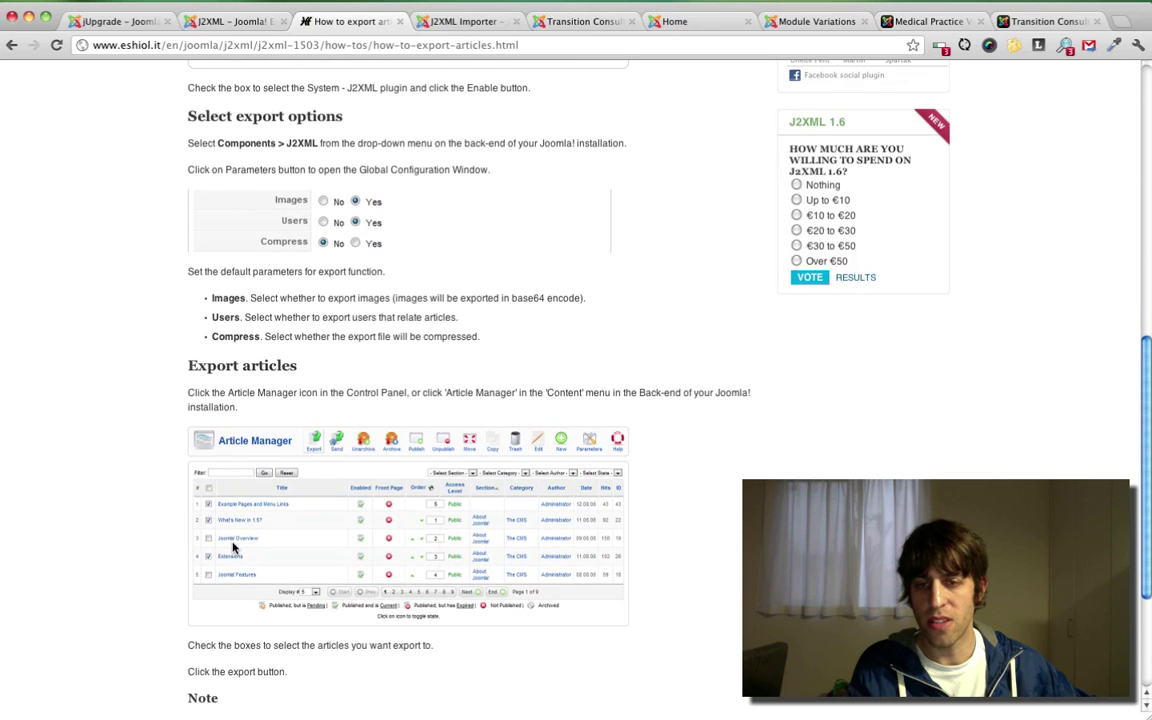
{"action": "scroll", "coordinate": [233, 546], "scroll_direction": "down", "scroll_amount": 5}
{"action": "scroll", "coordinate": [233, 546], "scroll_direction": "up", "scroll_amount": 8}
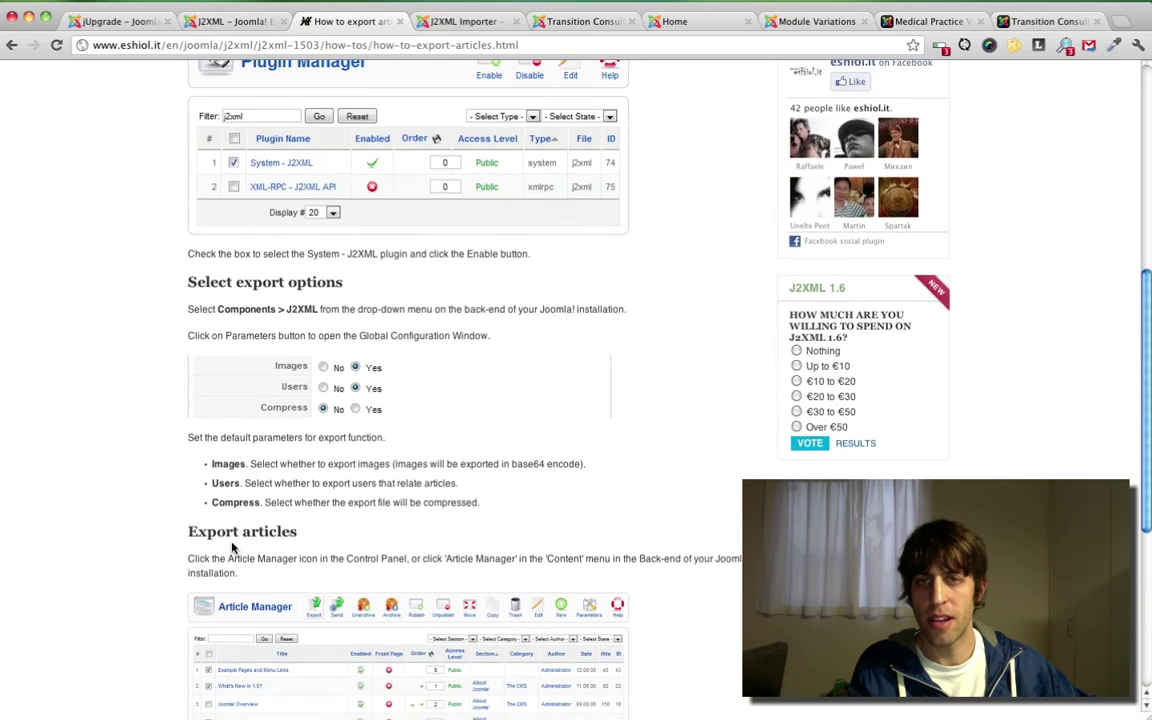
{"action": "scroll", "coordinate": [232, 547], "scroll_direction": "up", "scroll_amount": 10}
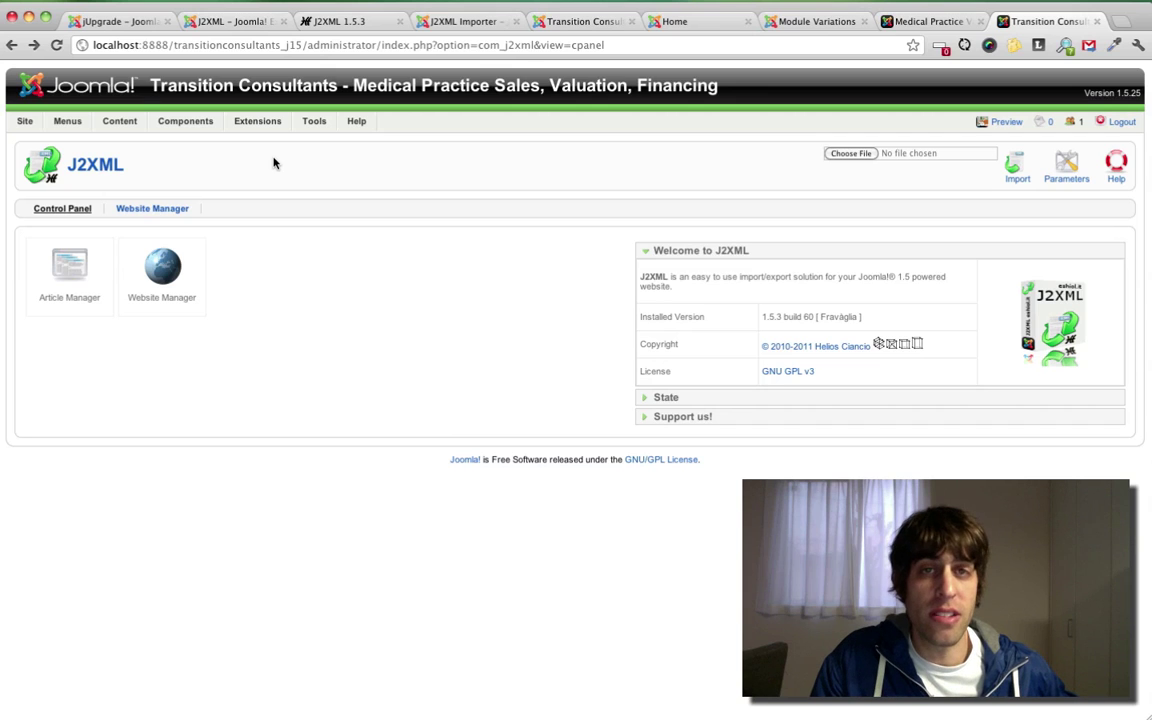
Filter the Plugin Manager by j2xml and enable the System - J2XML plugin.
{"action": "mouse_move", "coordinate": [285, 128]}
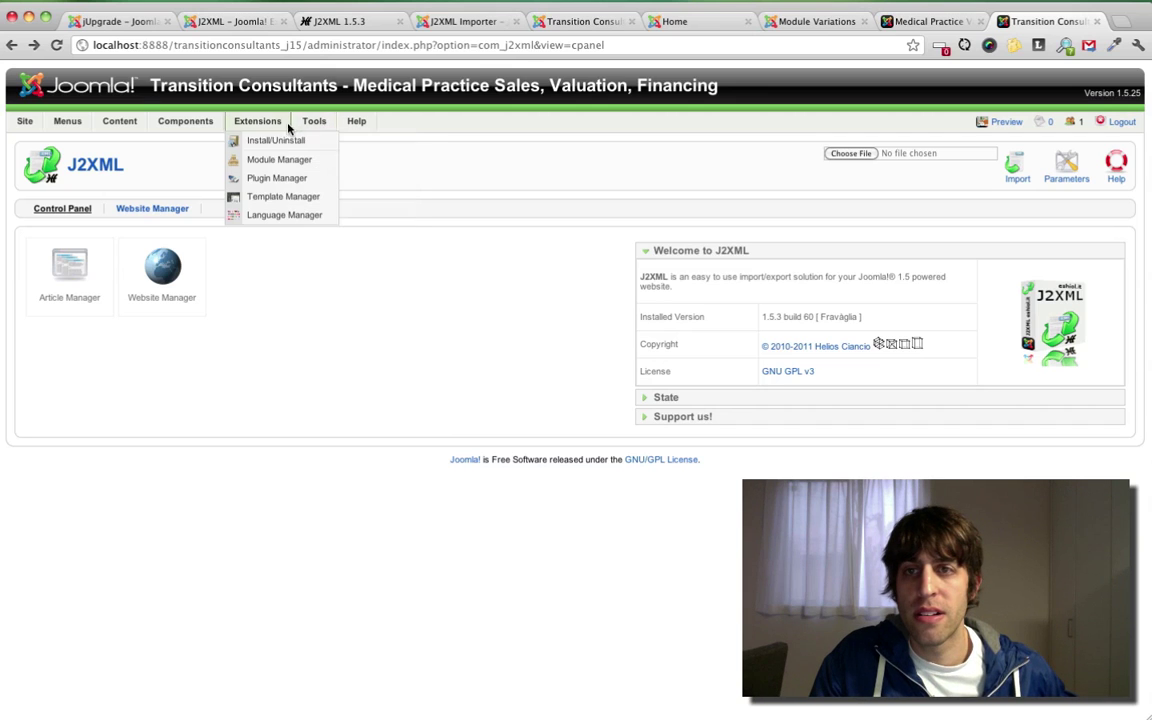
{"action": "left_click", "coordinate": [276, 178]}
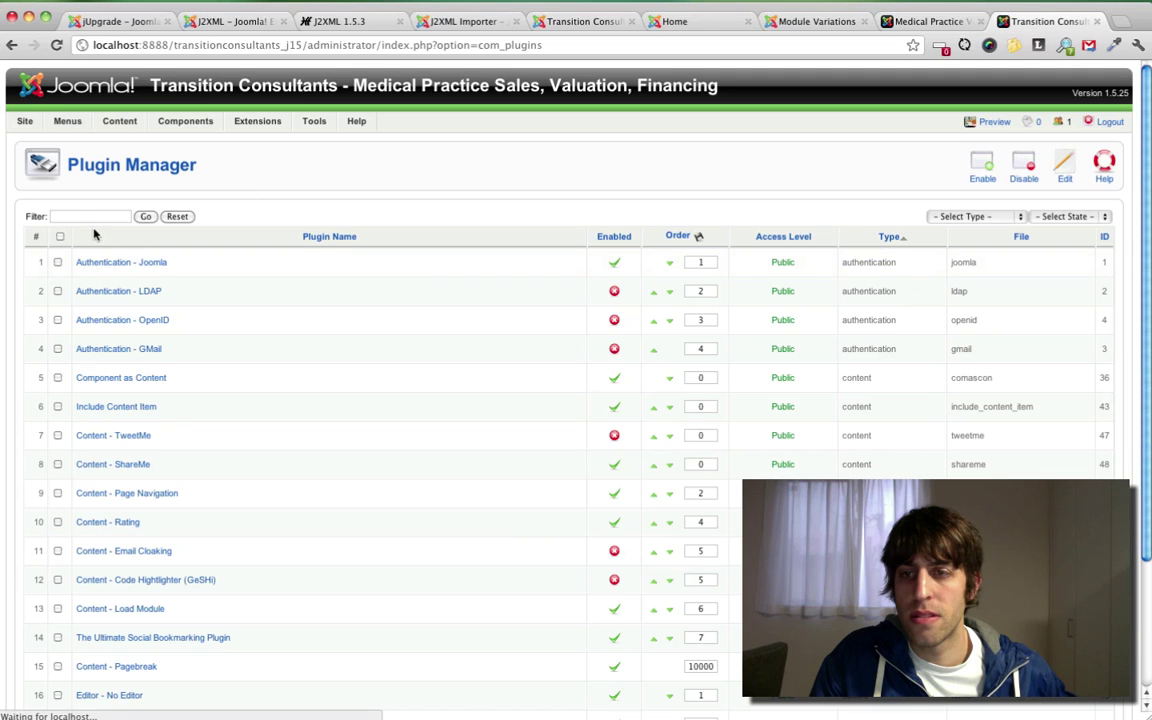
{"action": "mouse_move", "coordinate": [262, 121]}
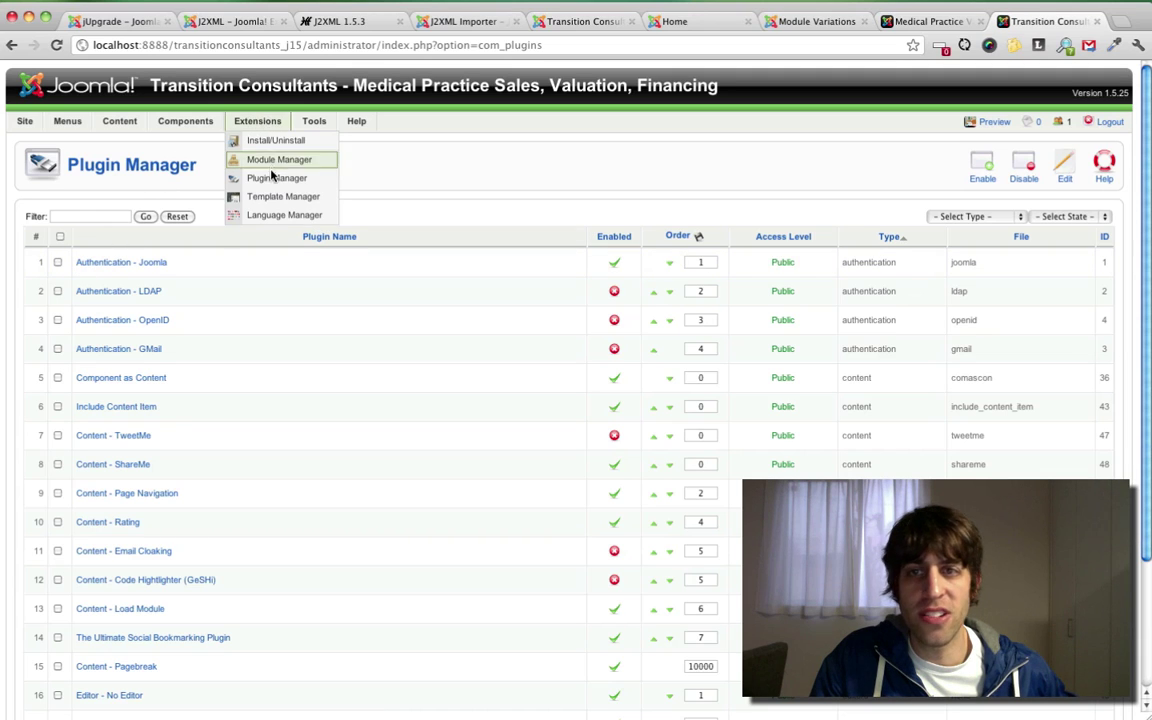
{"action": "left_click", "coordinate": [102, 217]}
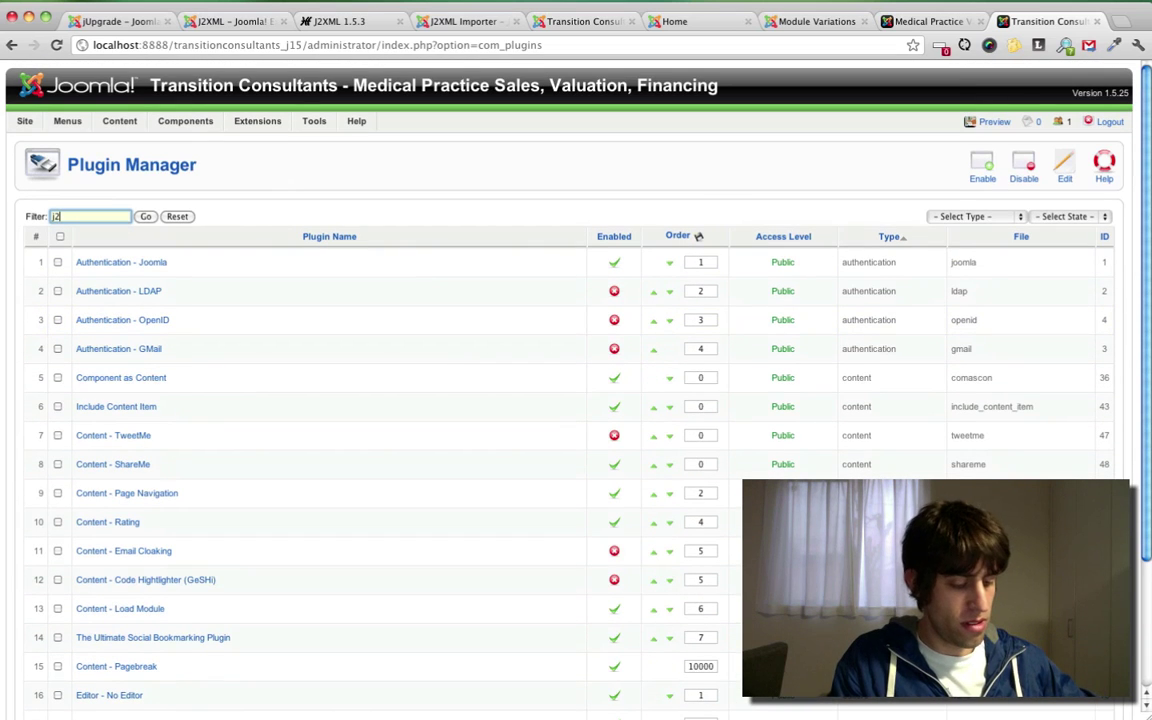
{"action": "key", "text": "Return"}
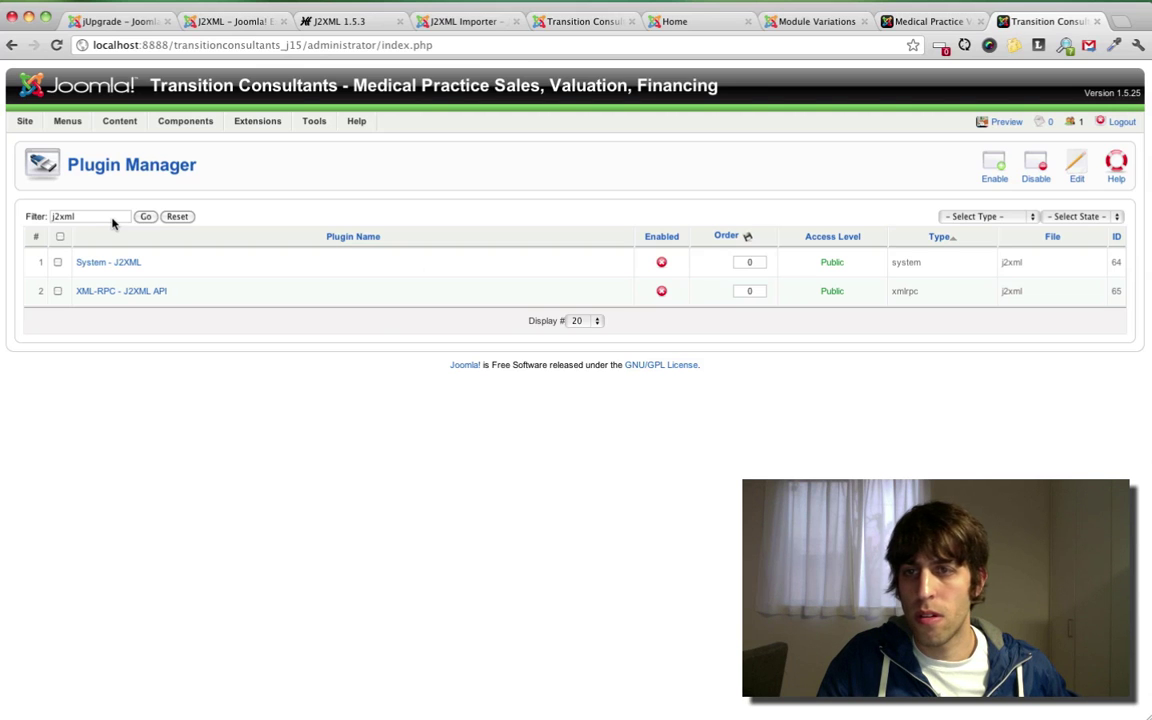
{"action": "left_click", "coordinate": [661, 262]}
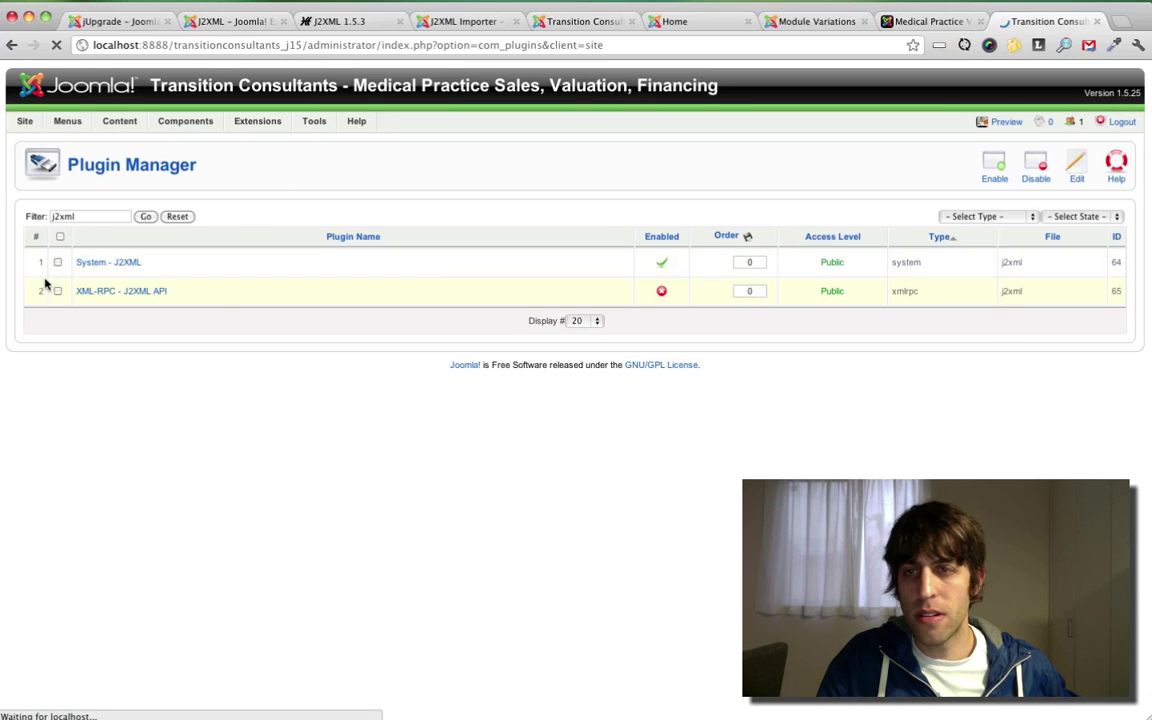
{"action": "left_click", "coordinate": [96, 262]}
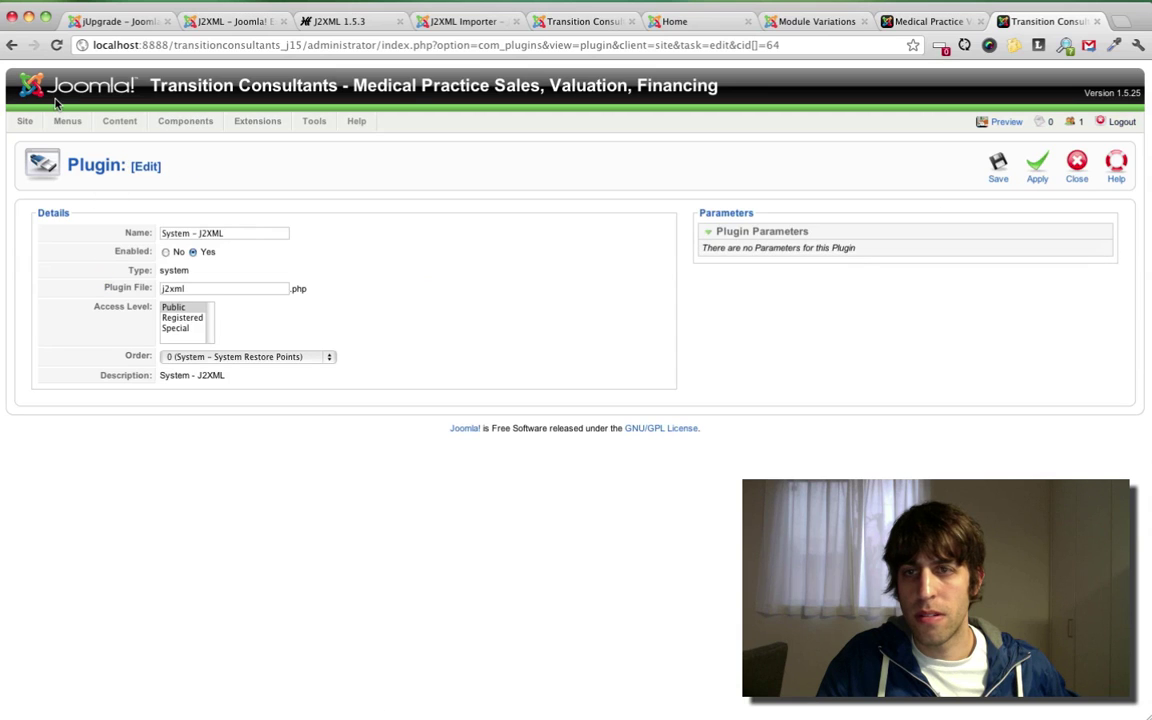
{"action": "left_click", "coordinate": [12, 45]}
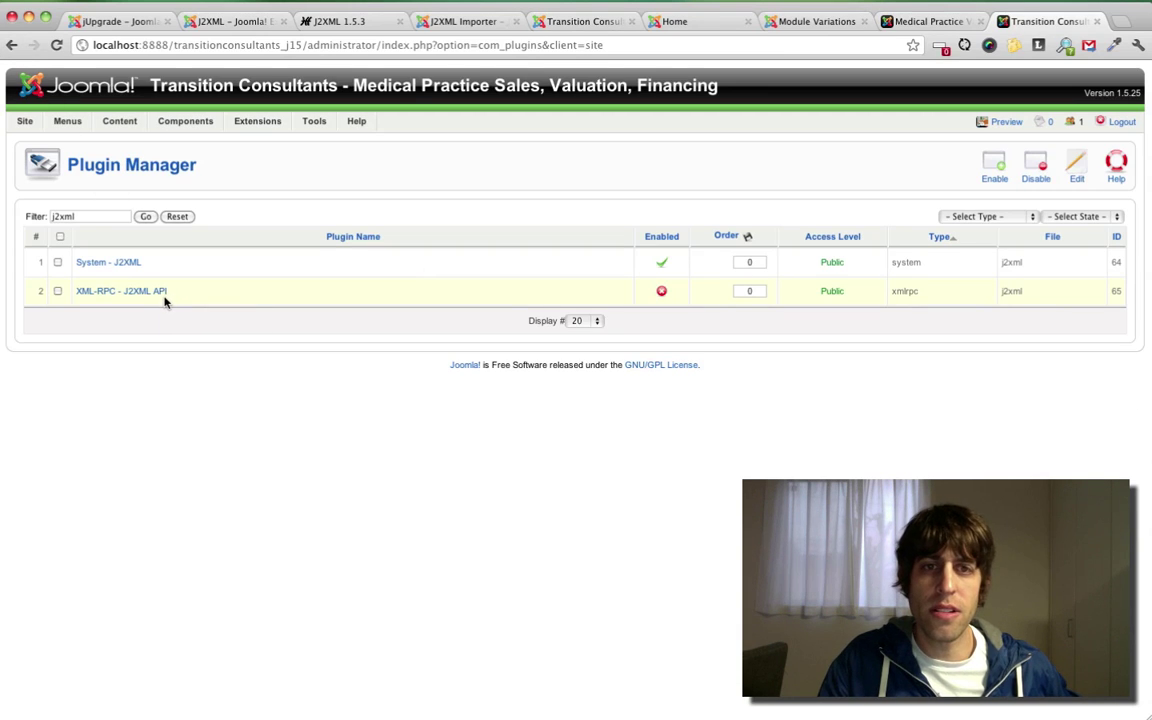
{"action": "mouse_move", "coordinate": [249, 123]}
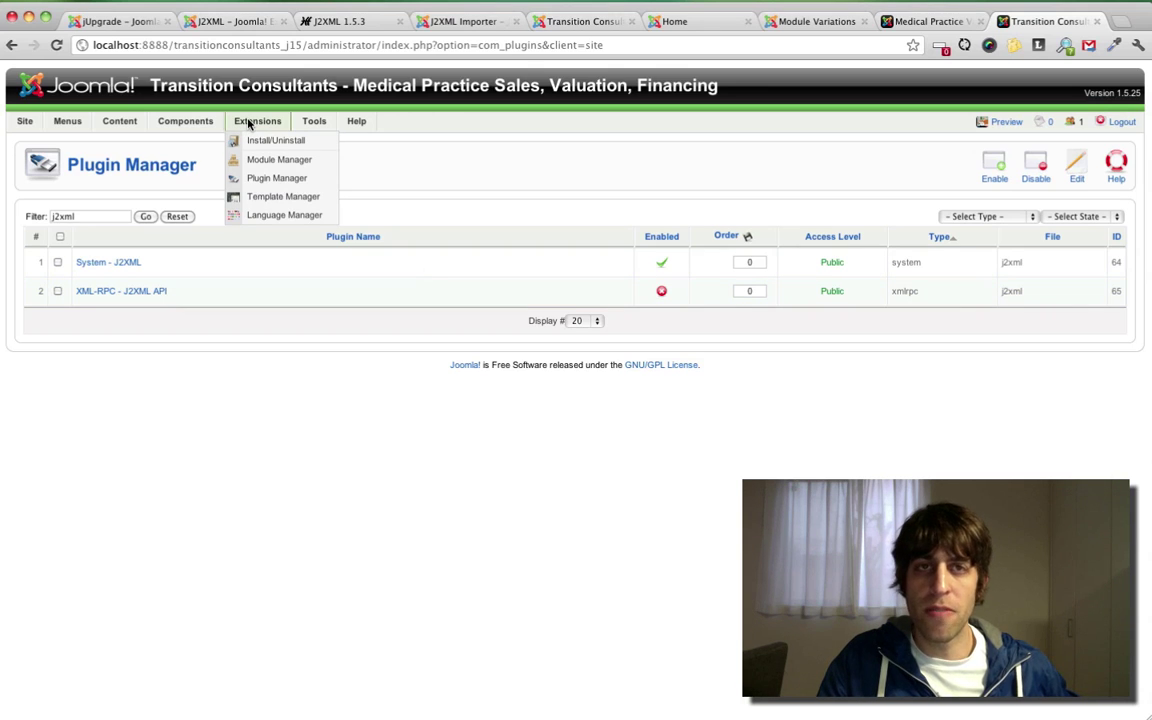
Select all 12 Practices Wanted articles in J2XML's Article Manager and export them to XML.
{"action": "mouse_move", "coordinate": [194, 122]}
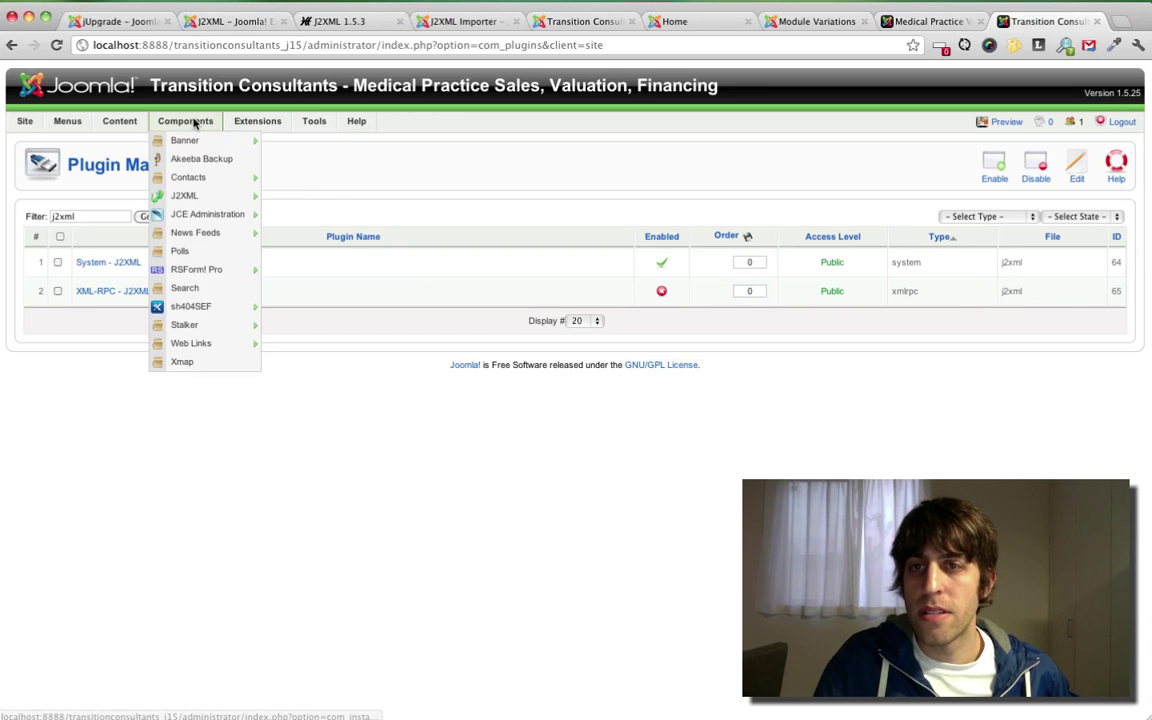
{"action": "left_click", "coordinate": [238, 202]}
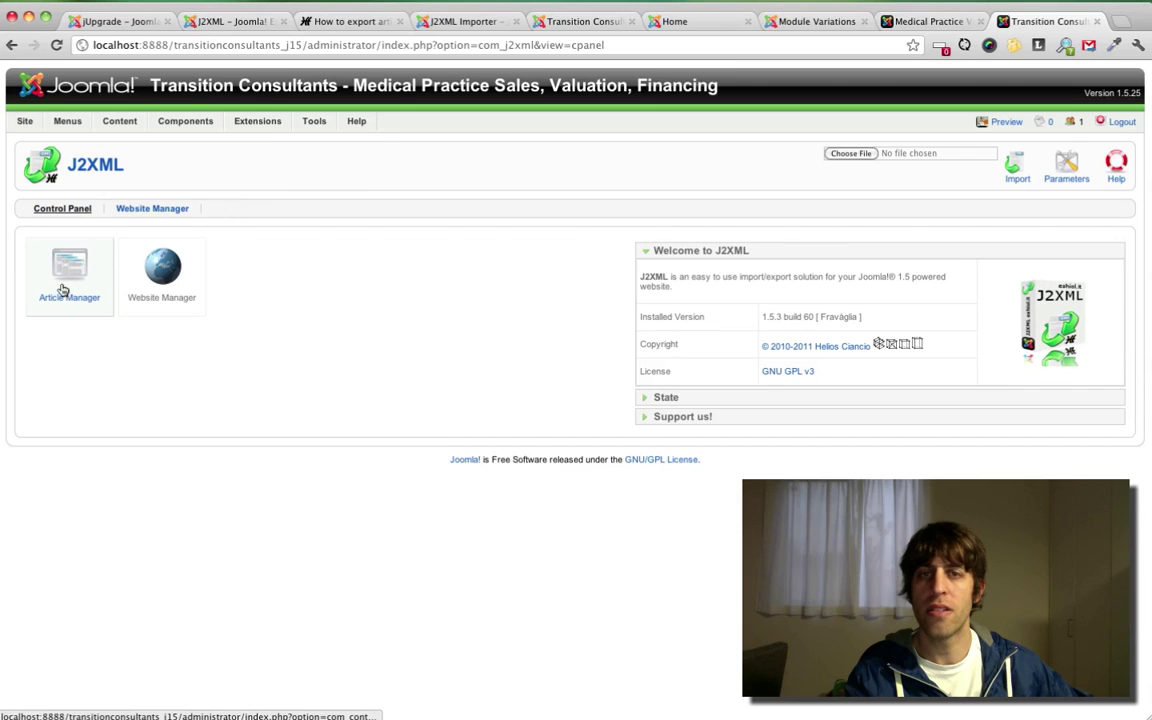
{"action": "left_click", "coordinate": [63, 287]}
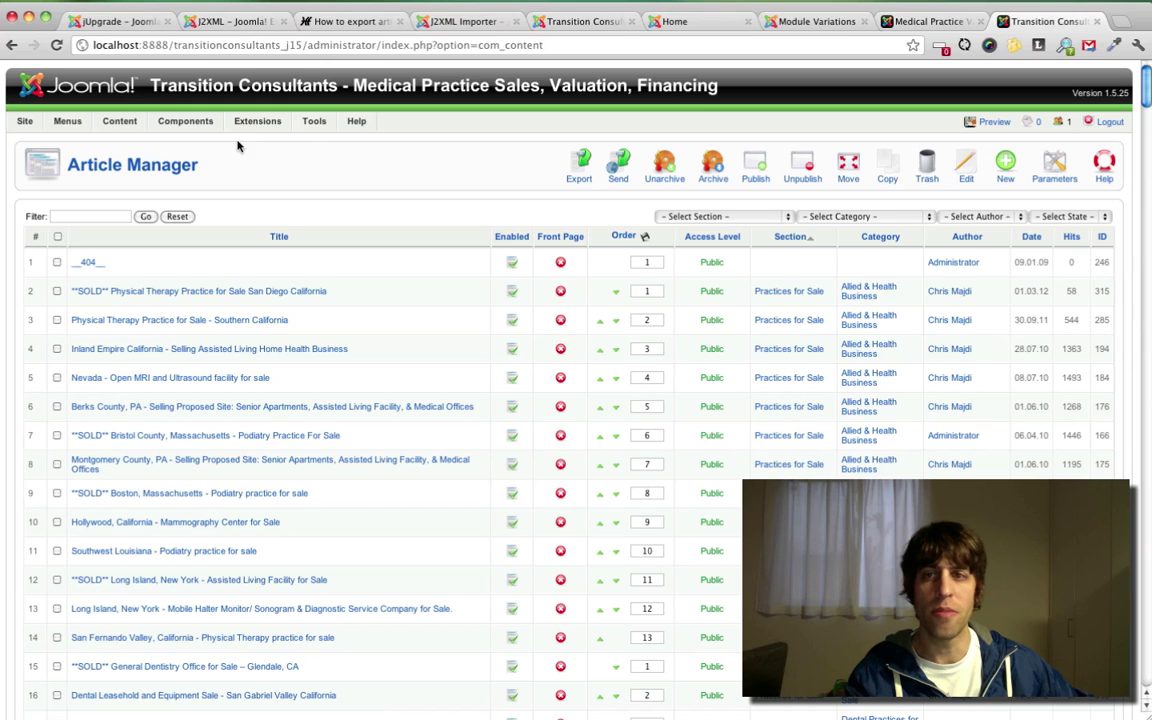
{"action": "left_click", "coordinate": [856, 217]}
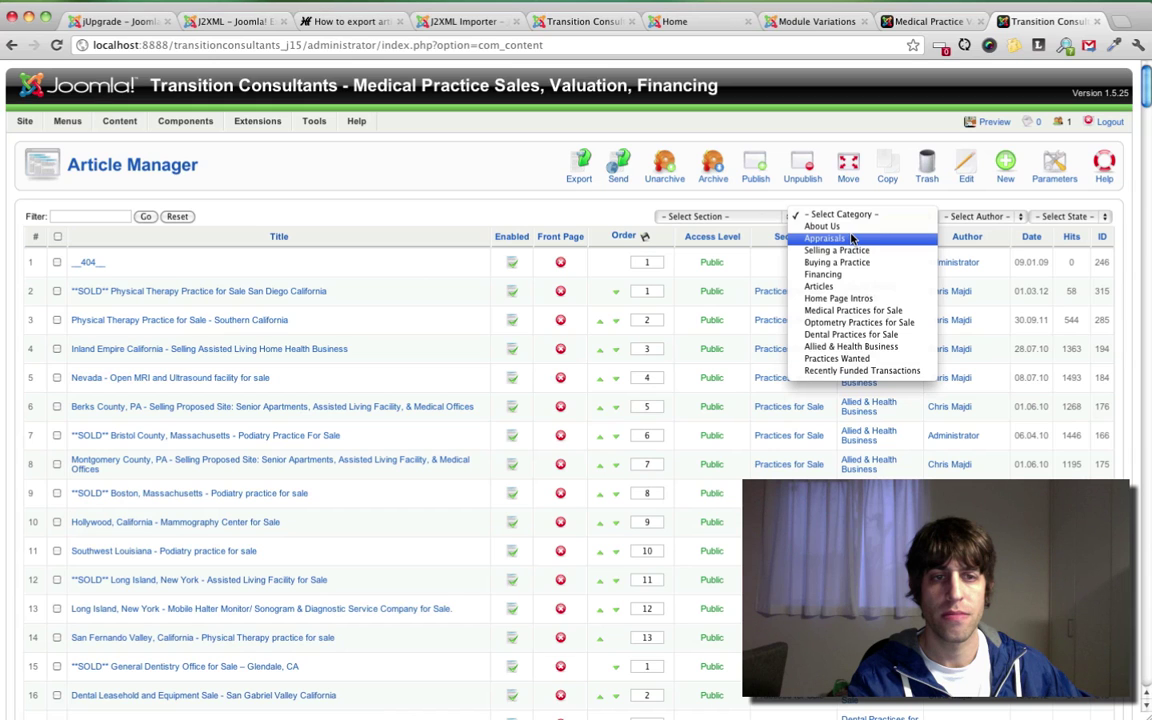
{"action": "left_click", "coordinate": [880, 360]}
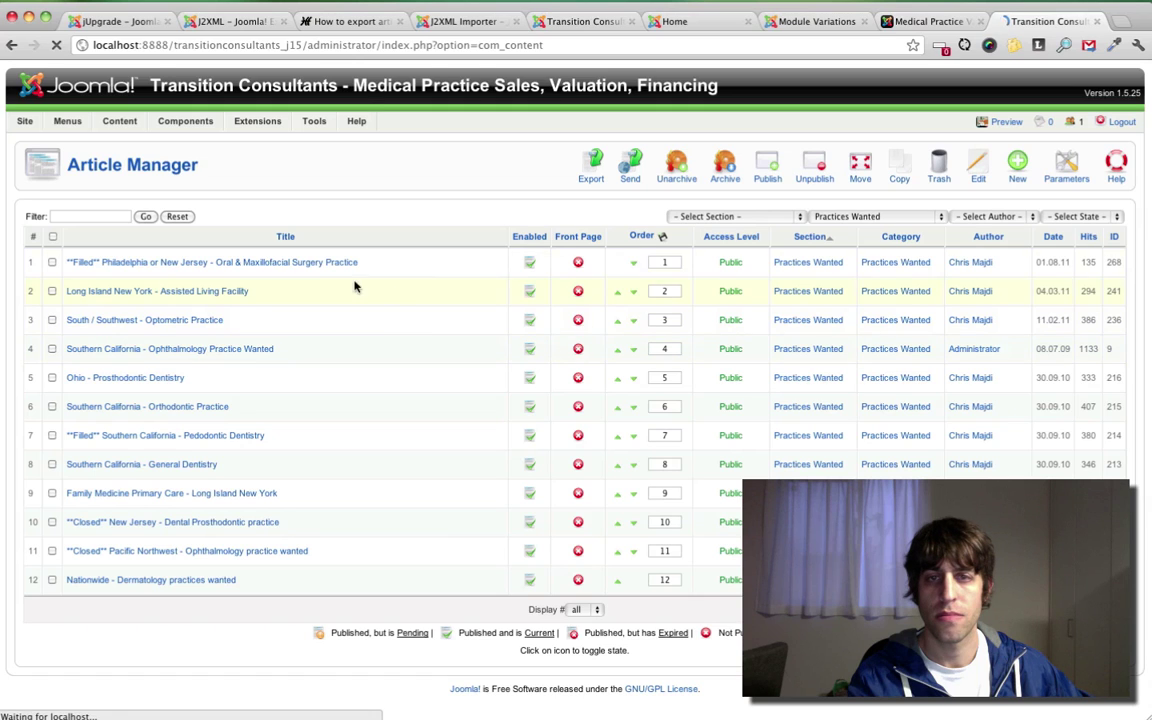
{"action": "left_click", "coordinate": [53, 237]}
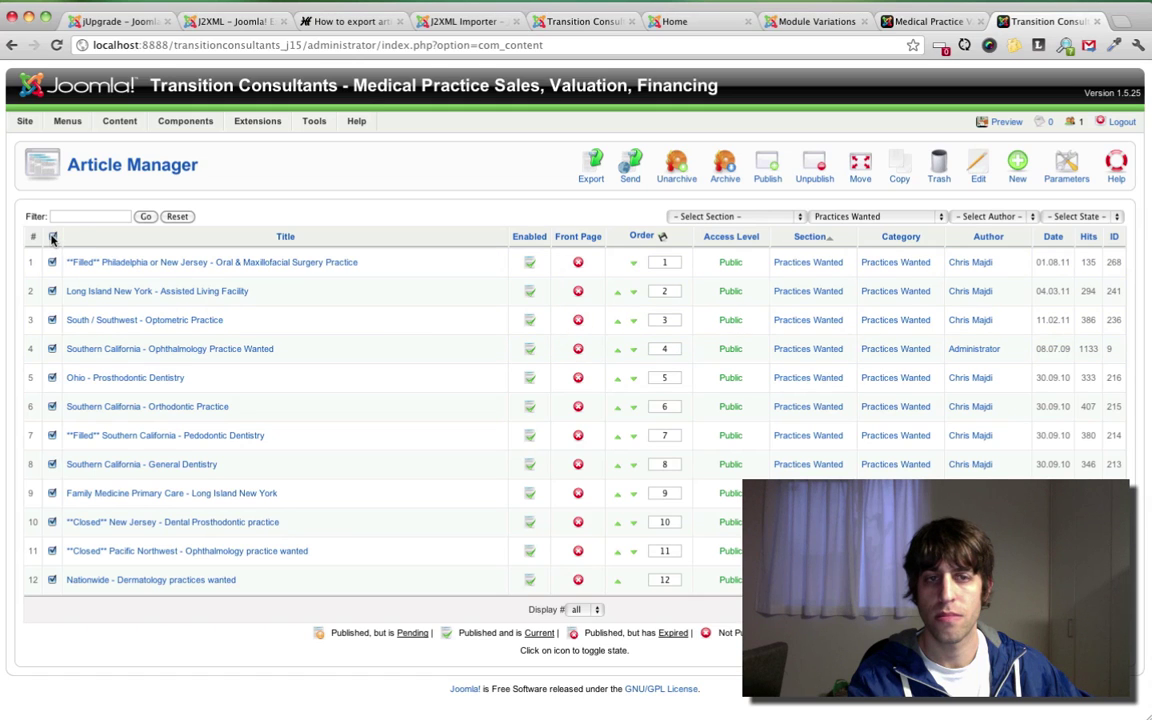
{"action": "left_click", "coordinate": [591, 181]}
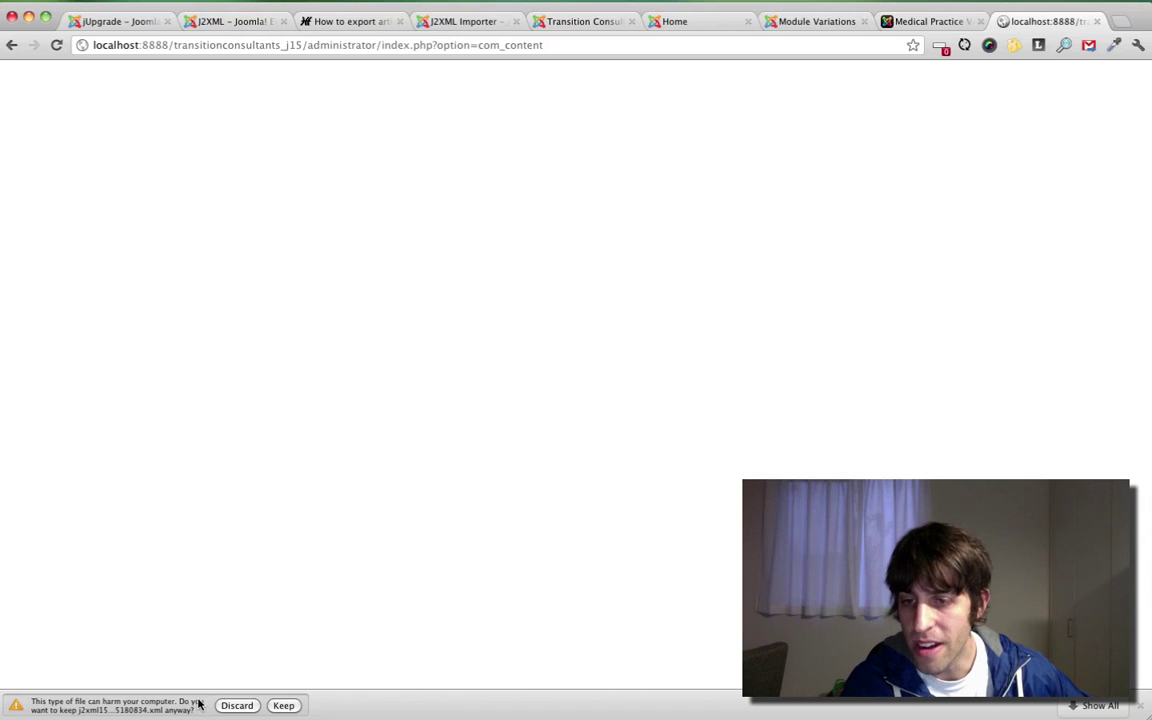
{"action": "left_click", "coordinate": [283, 705]}
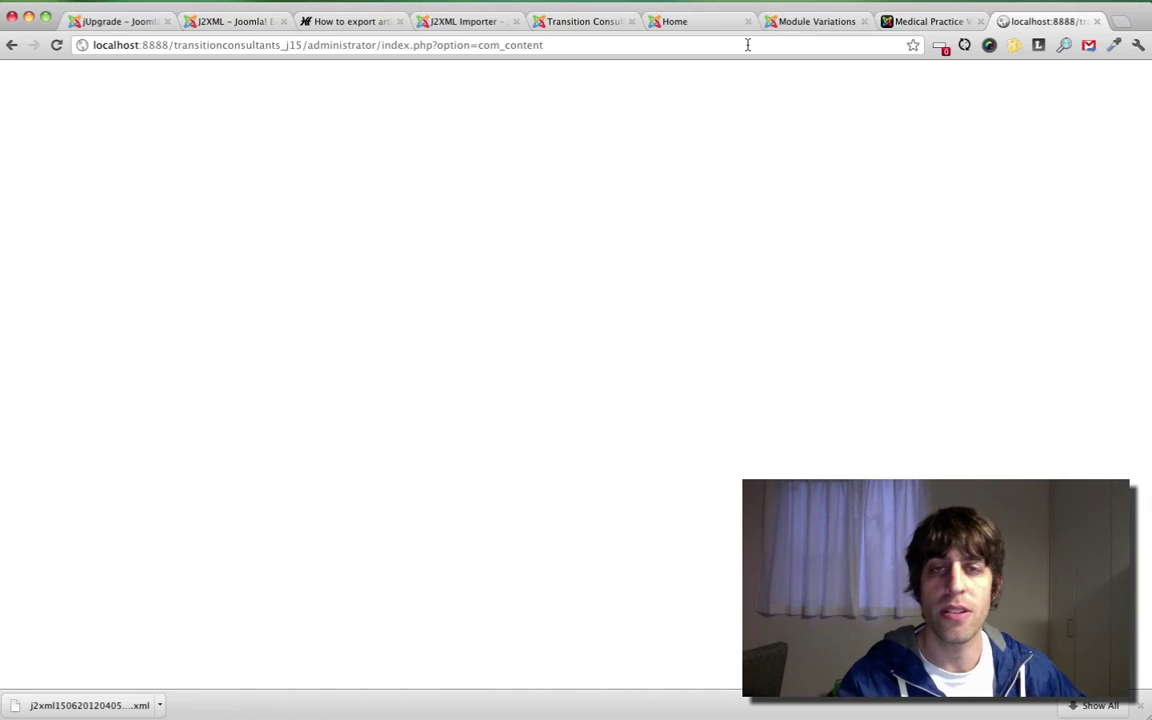
{"action": "left_click", "coordinate": [465, 21]}
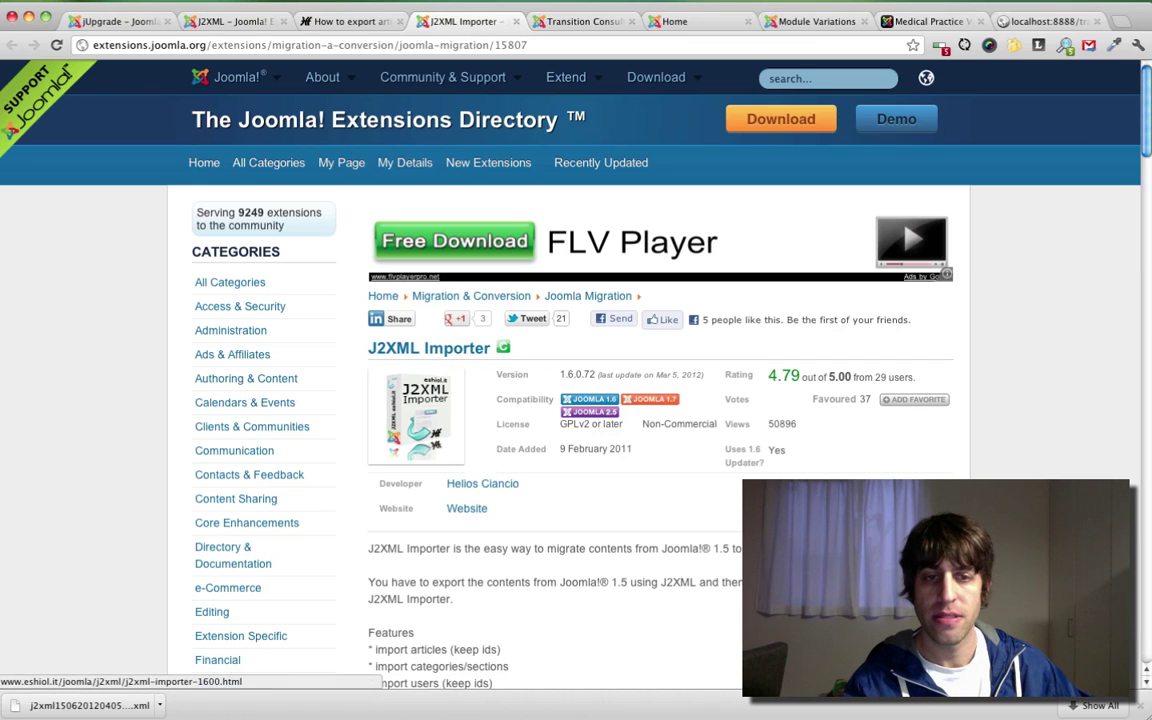
Download the J2XML Importer 1.6.0.71 package from eshiol.it, then switch to the Joomla 2.5 admin.
{"action": "left_click", "coordinate": [466, 508]}
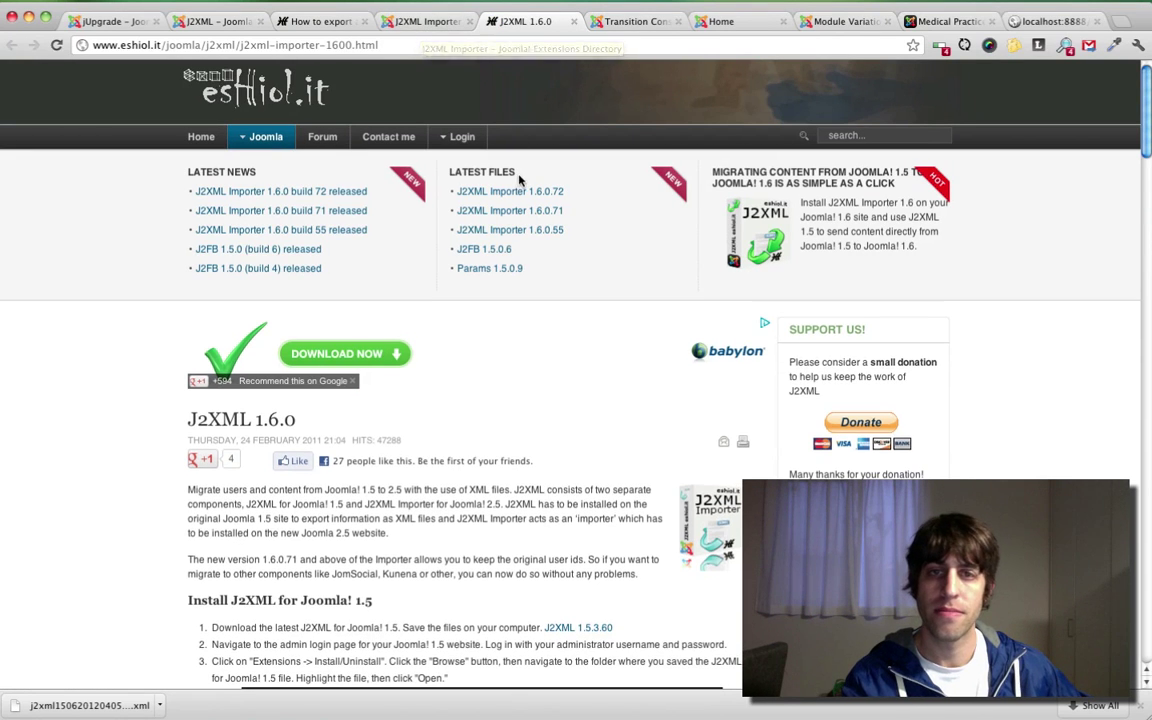
{"action": "scroll", "coordinate": [532, 147], "scroll_direction": "down", "scroll_amount": 10}
{"action": "left_click", "coordinate": [617, 111]}
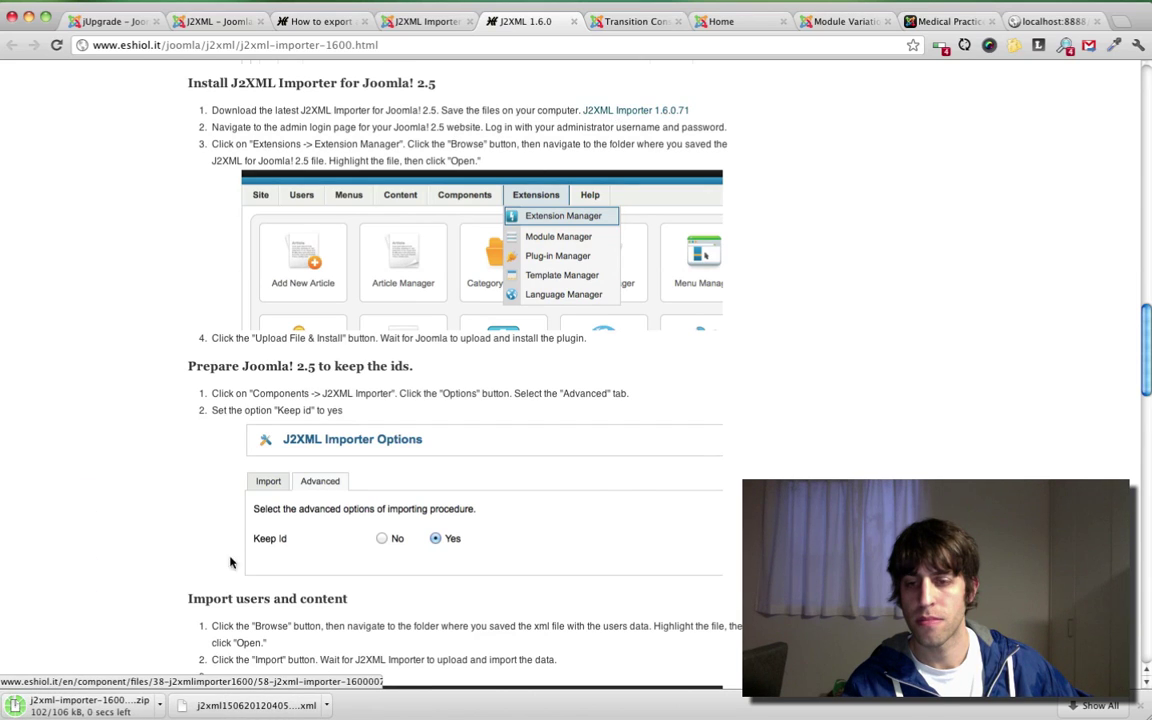
{"action": "key", "text": "ctrl+Tab"}
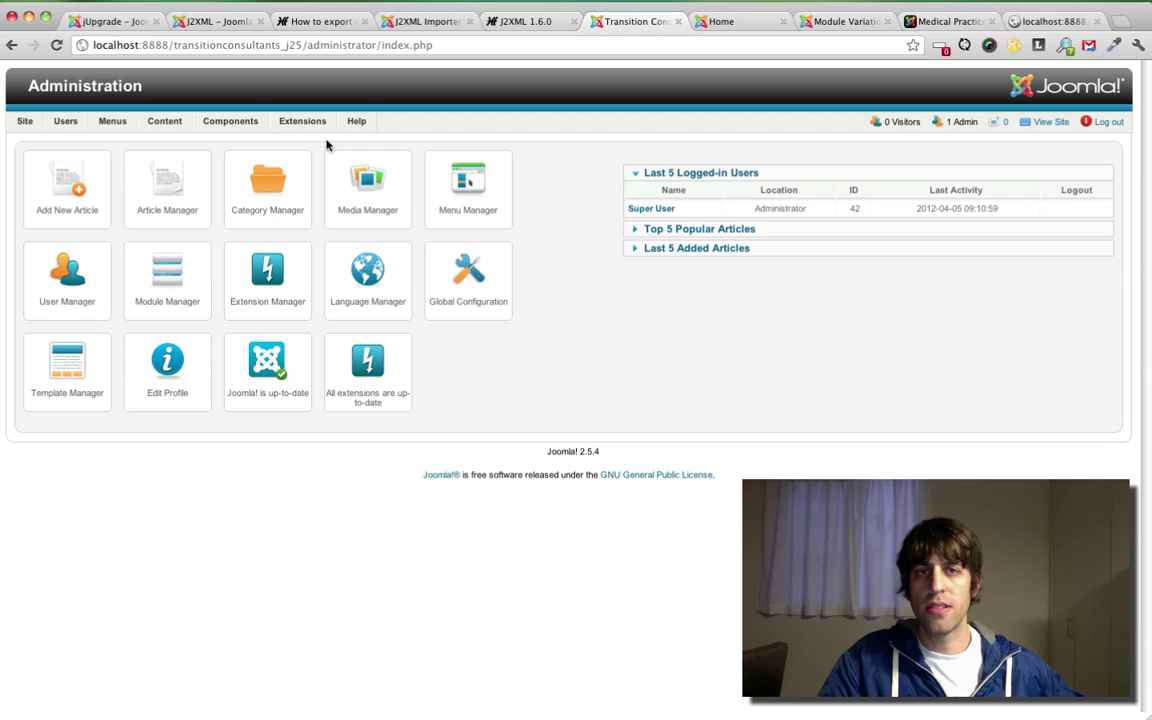
Install j2xml-importer-16000071.zip through the Joomla 2.5 Extension Manager.
{"action": "mouse_move", "coordinate": [308, 128]}
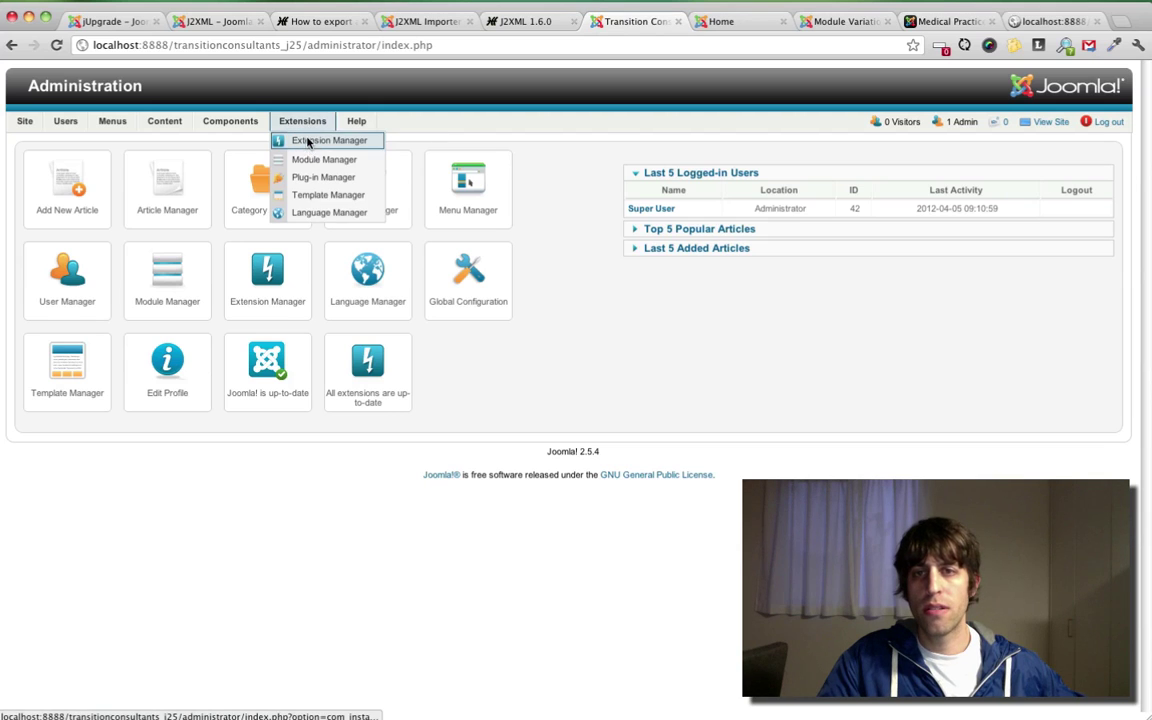
{"action": "left_click", "coordinate": [303, 141]}
{"action": "left_click", "coordinate": [162, 289]}
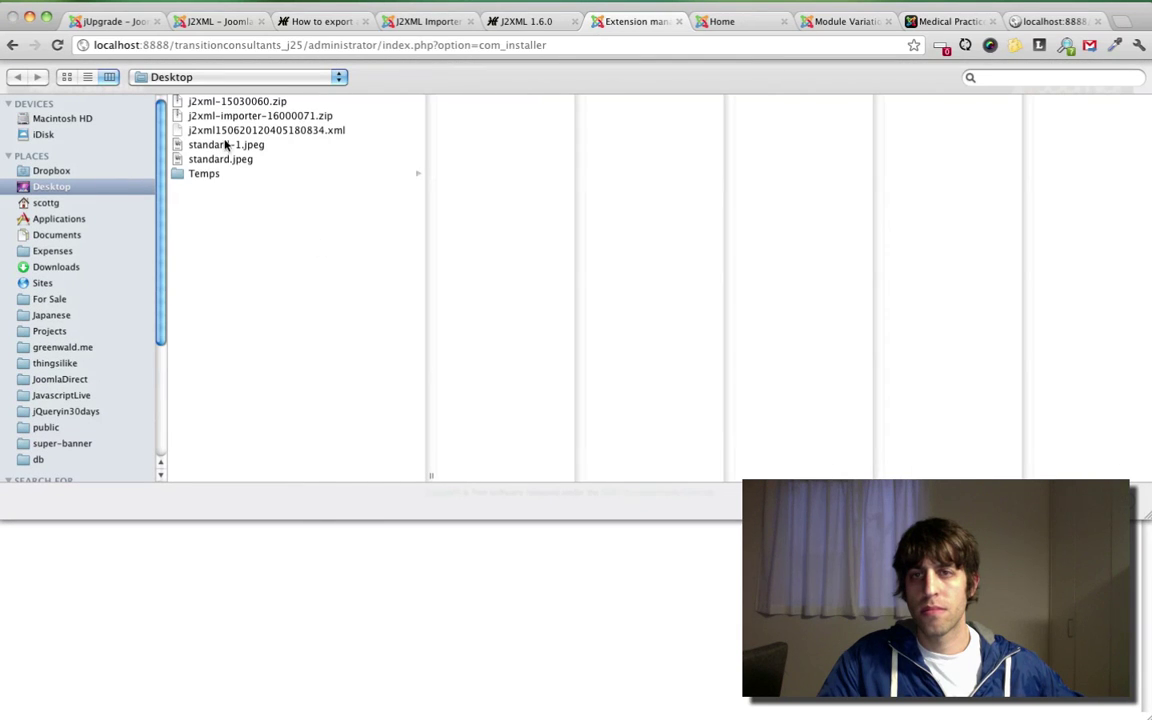
{"action": "left_click", "coordinate": [205, 115]}
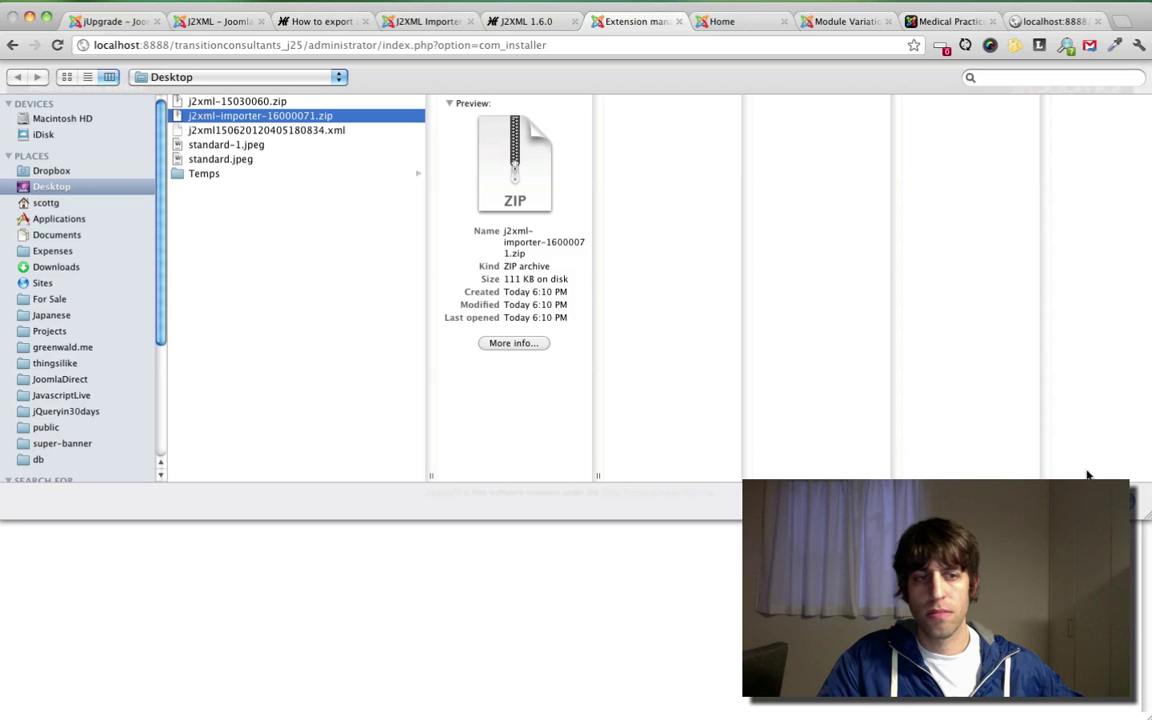
{"action": "left_click", "coordinate": [1105, 505]}
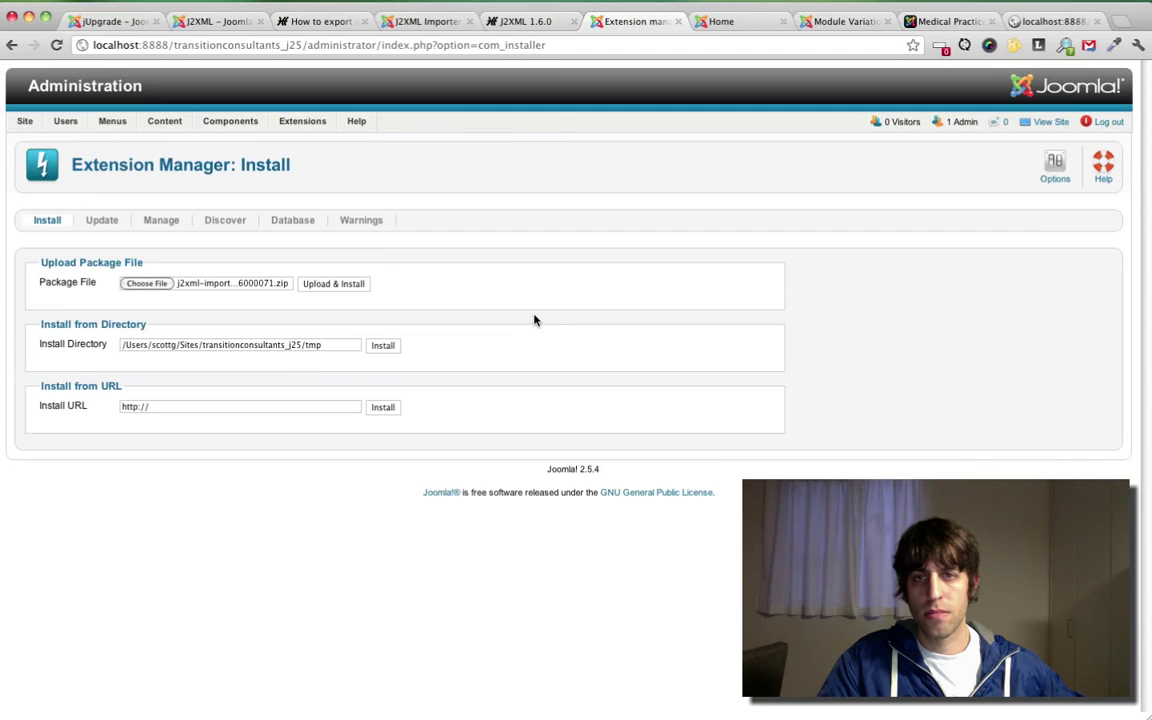
{"action": "left_click", "coordinate": [342, 284]}
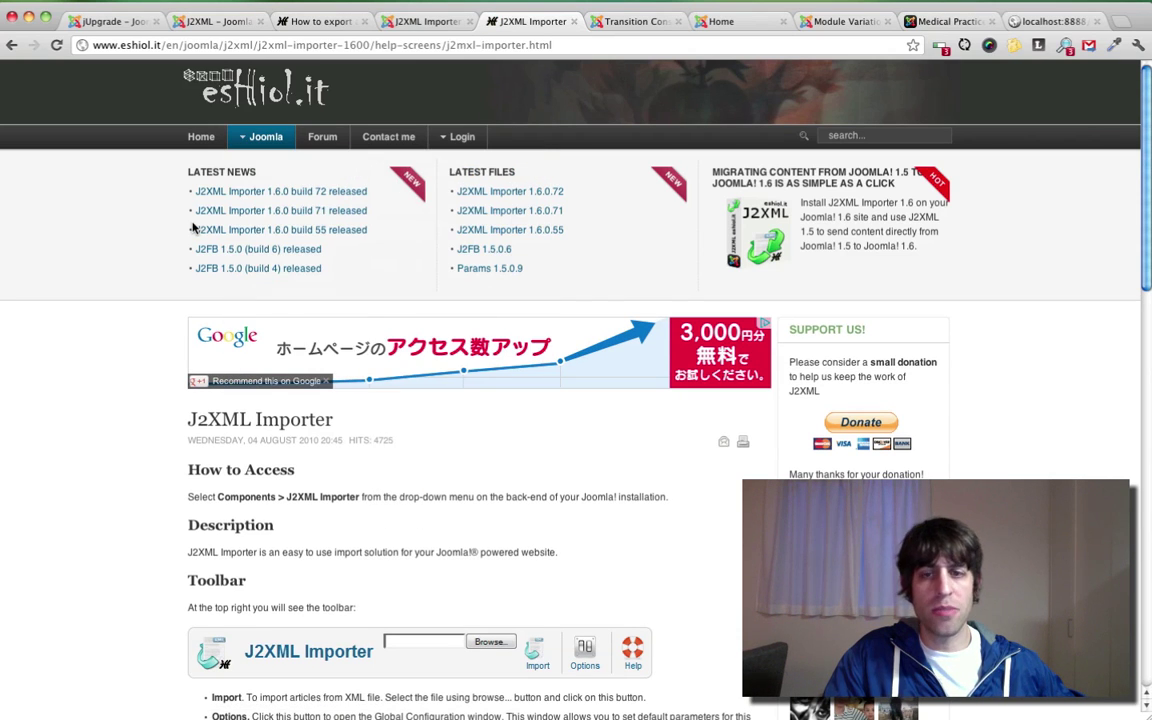
Read through the J2XML Importer help page on eshiol.it.
{"action": "scroll", "coordinate": [193, 228], "scroll_direction": "down", "scroll_amount": 3}
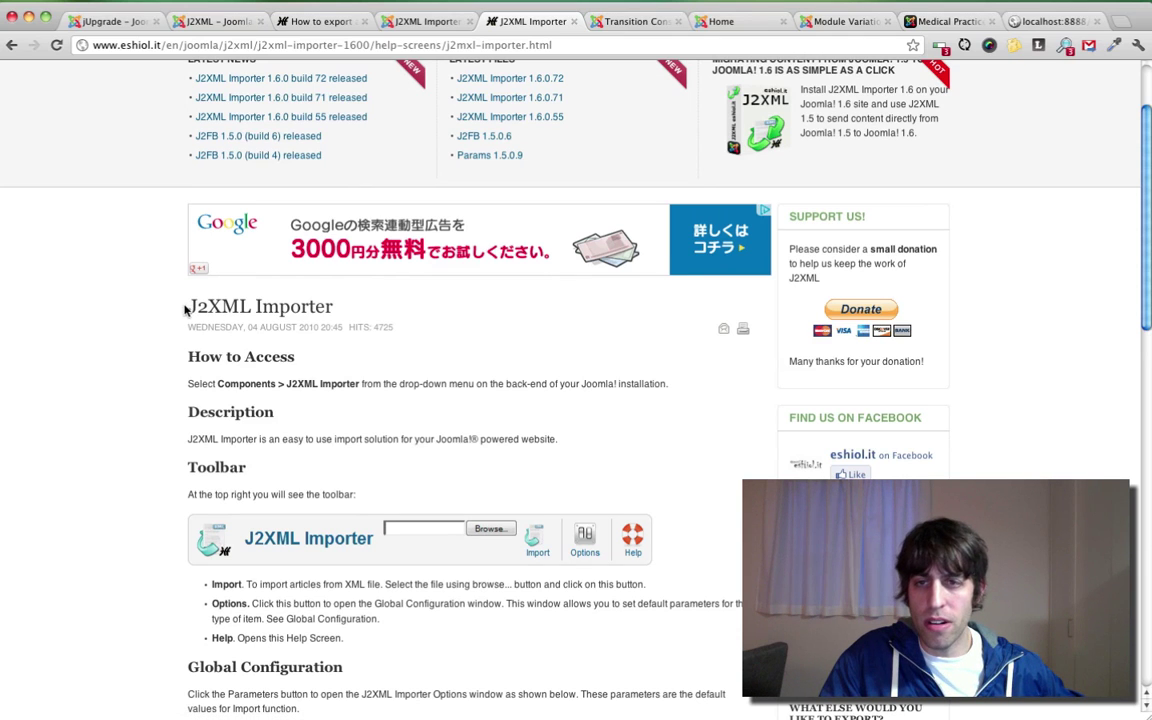
{"action": "scroll", "coordinate": [190, 308], "scroll_direction": "down", "scroll_amount": 1}
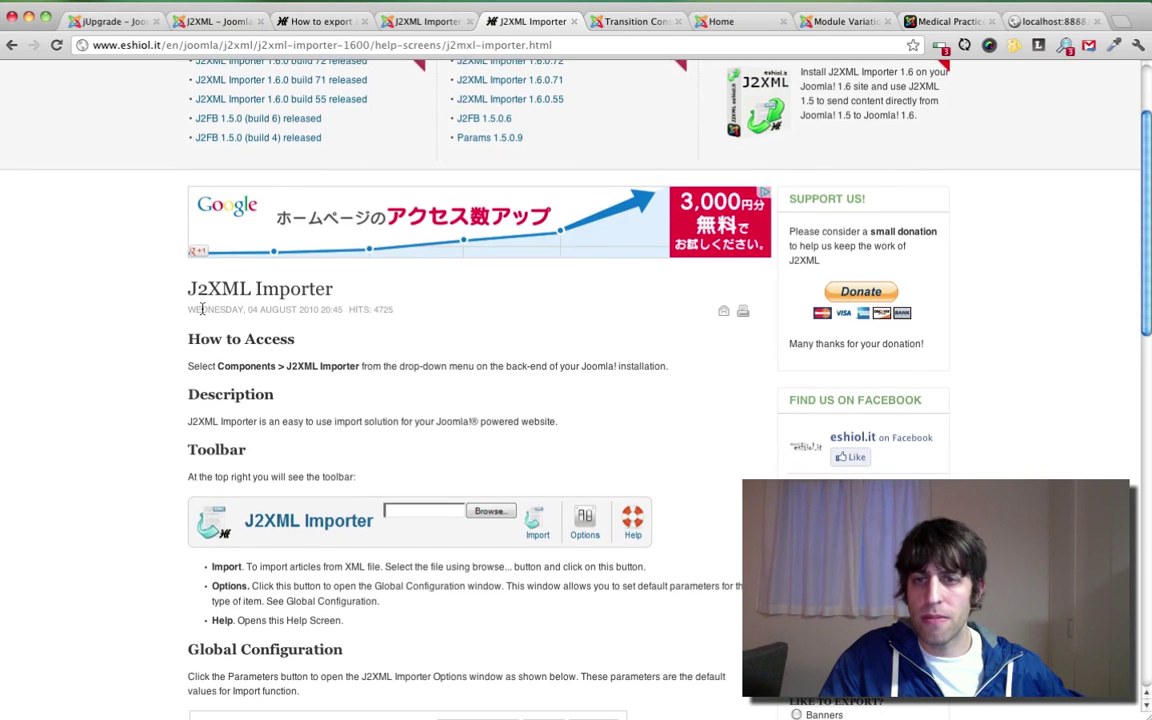
{"action": "scroll", "coordinate": [202, 309], "scroll_direction": "down", "scroll_amount": 1}
{"action": "scroll", "coordinate": [202, 309], "scroll_direction": "down", "scroll_amount": 1}
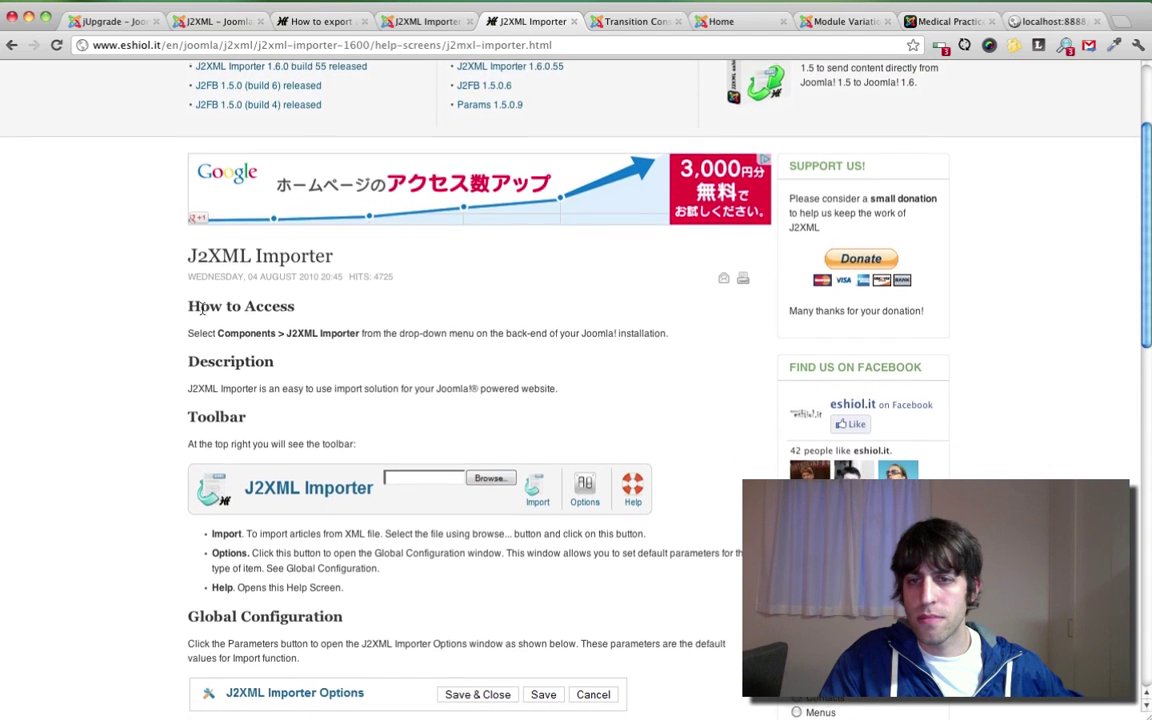
{"action": "scroll", "coordinate": [376, 122], "scroll_direction": "down", "scroll_amount": 5}
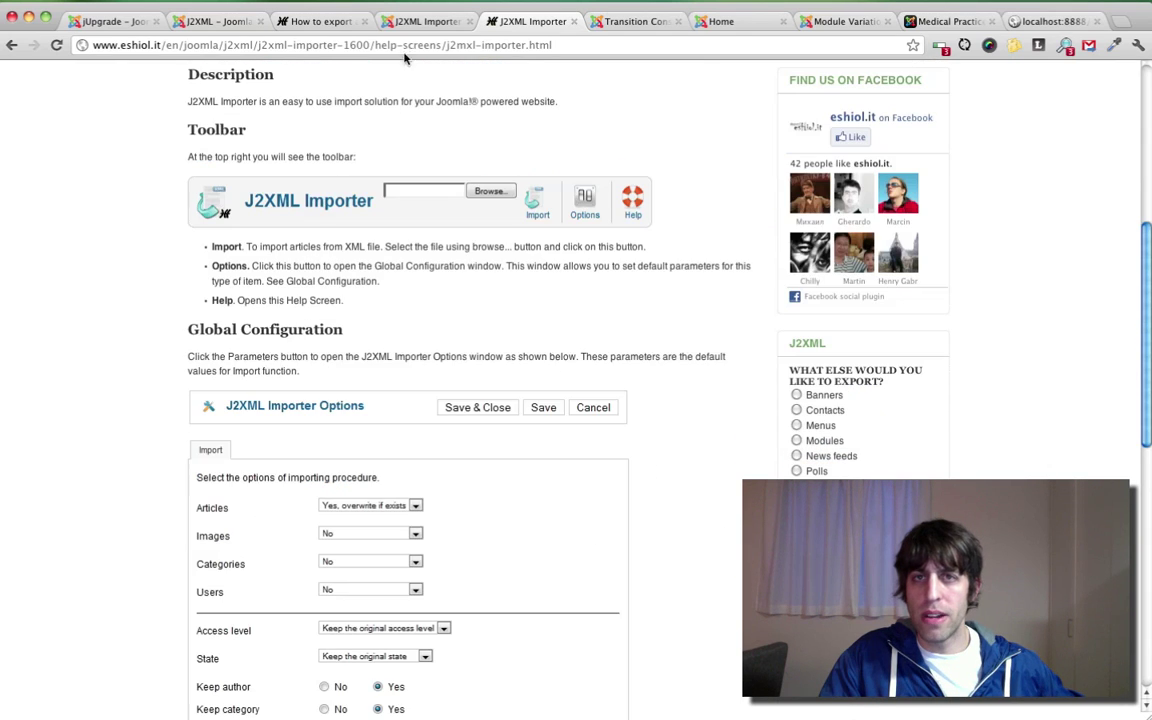
Open the J2XML Importer Options dialog in the Joomla 2.5 administrator.
{"action": "left_click", "coordinate": [418, 22]}
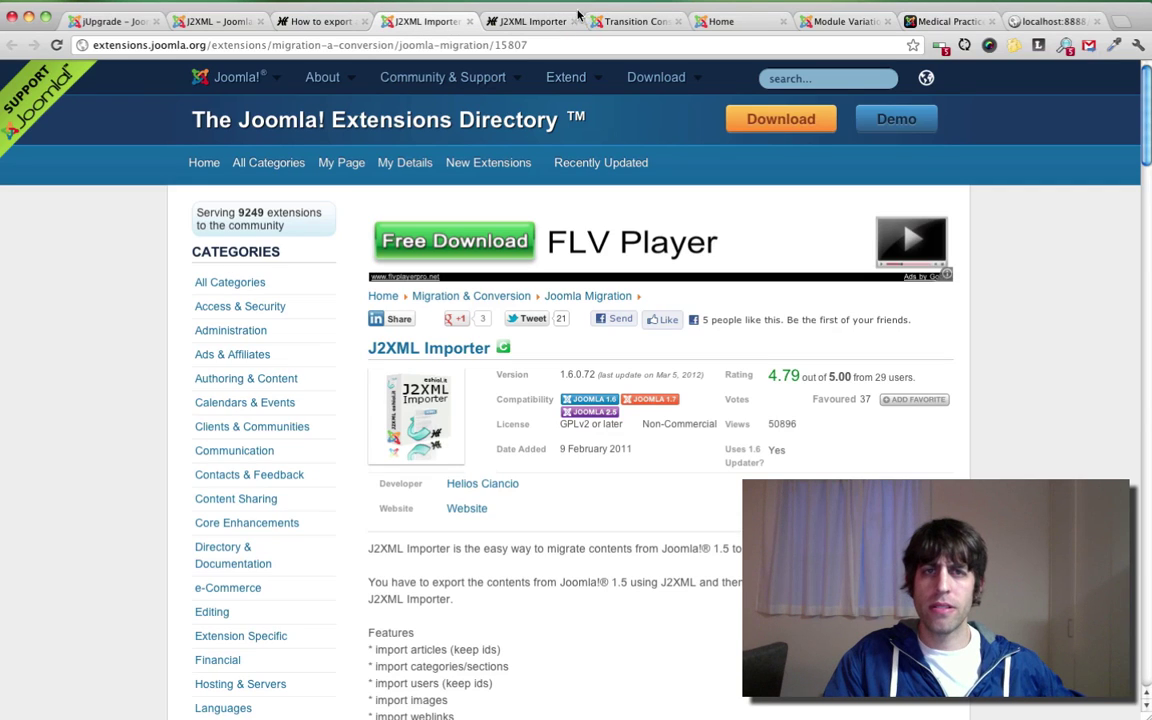
{"action": "left_click", "coordinate": [632, 21]}
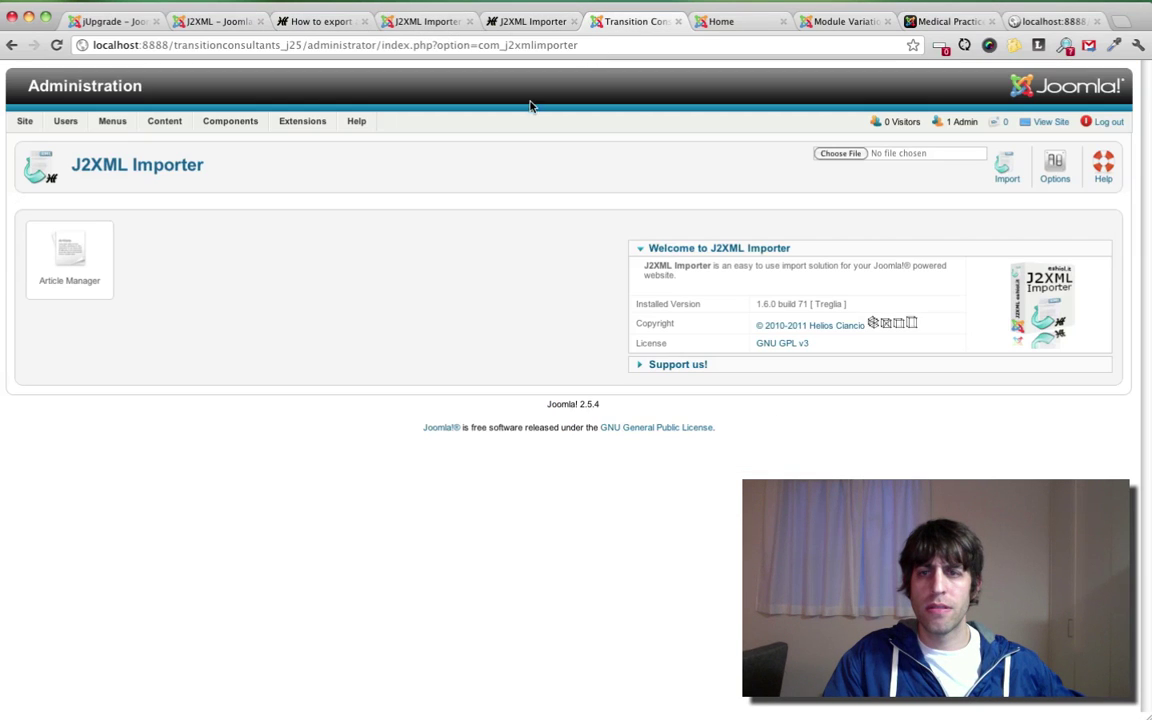
{"action": "left_click", "coordinate": [1054, 168]}
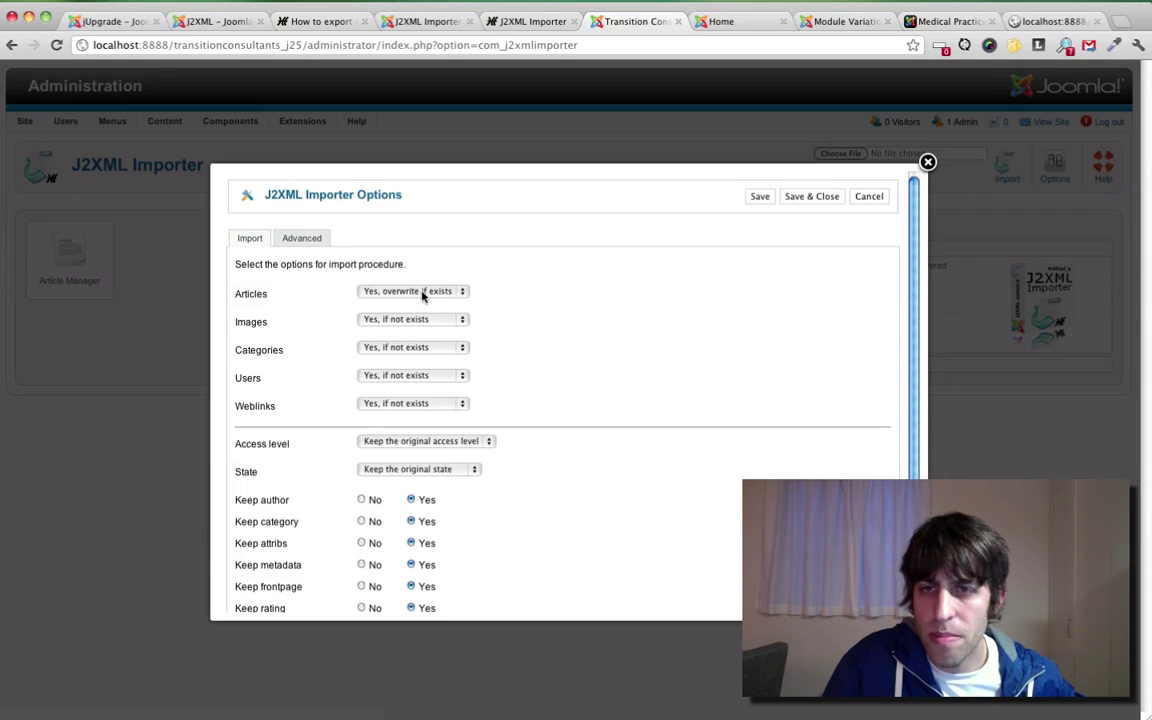
Show the importer's Advanced options, where Keep User Ids is currently No.
{"action": "mouse_move", "coordinate": [351, 297]}
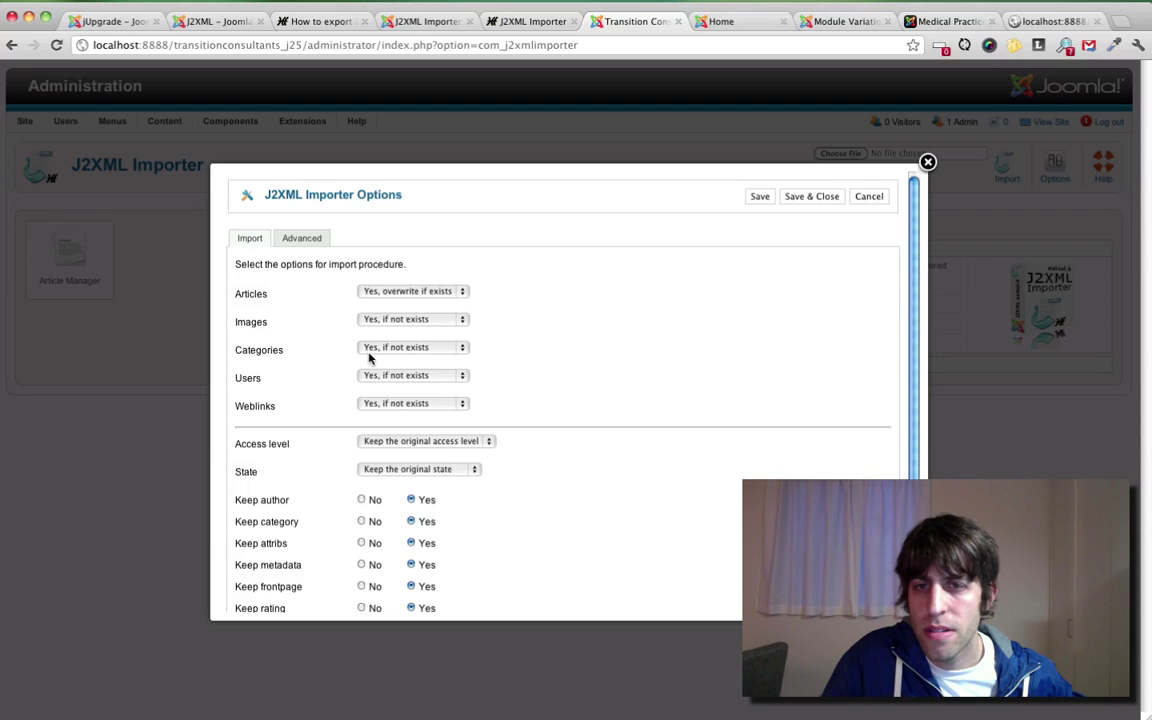
{"action": "left_click", "coordinate": [288, 241]}
{"action": "mouse_move", "coordinate": [265, 297]}
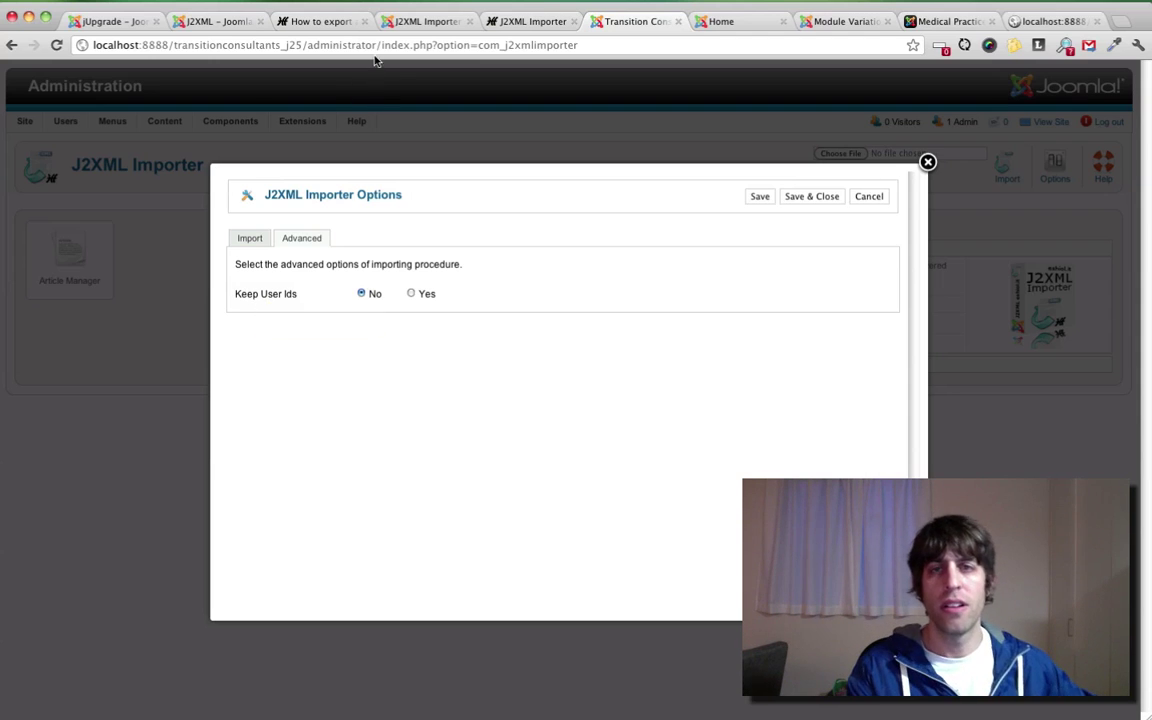
On the Joomla 1.5 site, confirm the sold Urology listing has article ID 282, then return to the admin.
{"action": "left_click", "coordinate": [935, 21]}
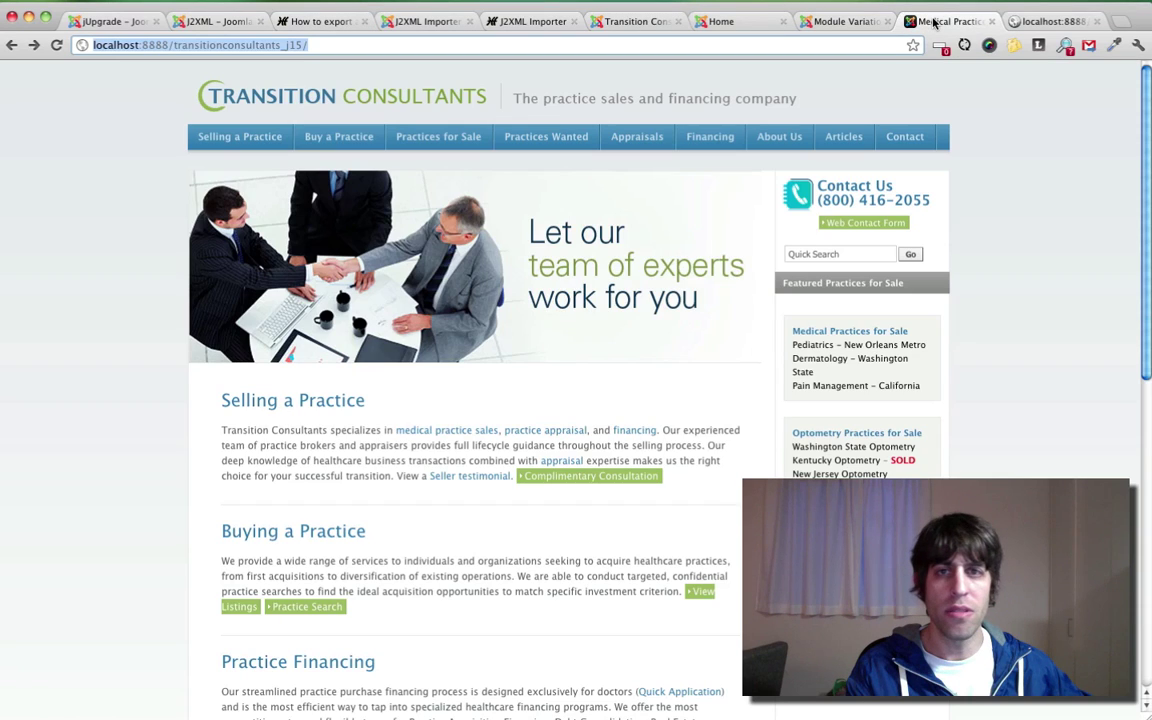
{"action": "mouse_move", "coordinate": [438, 137]}
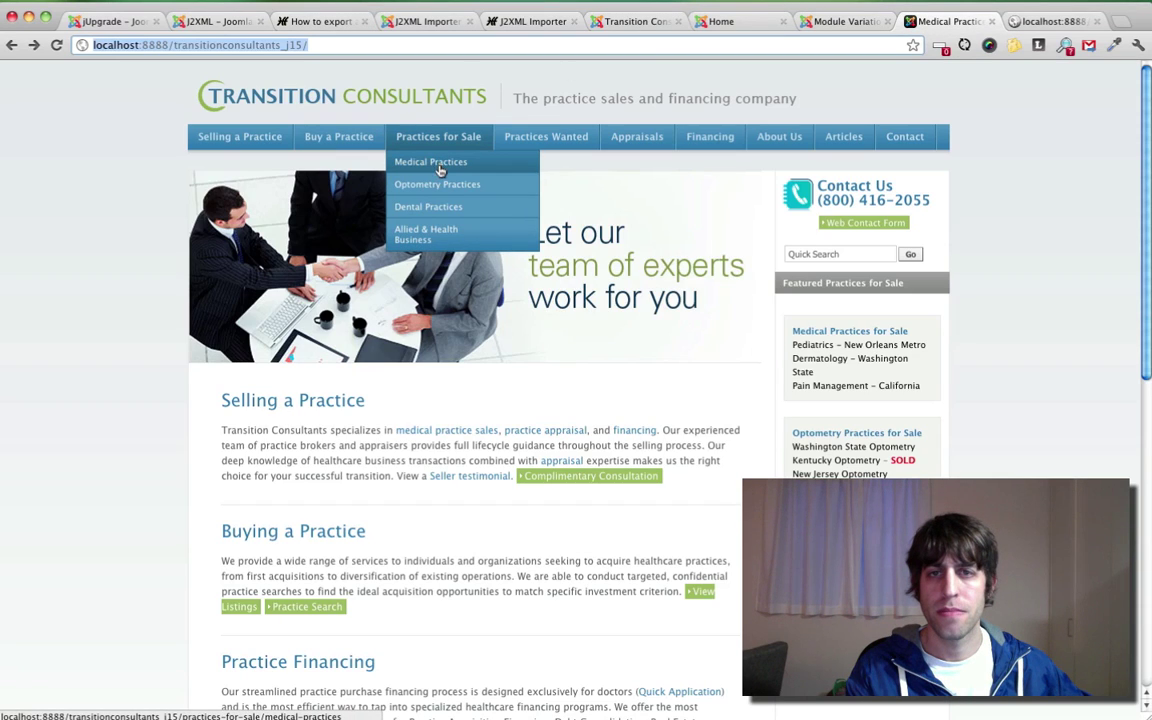
{"action": "left_click", "coordinate": [440, 165]}
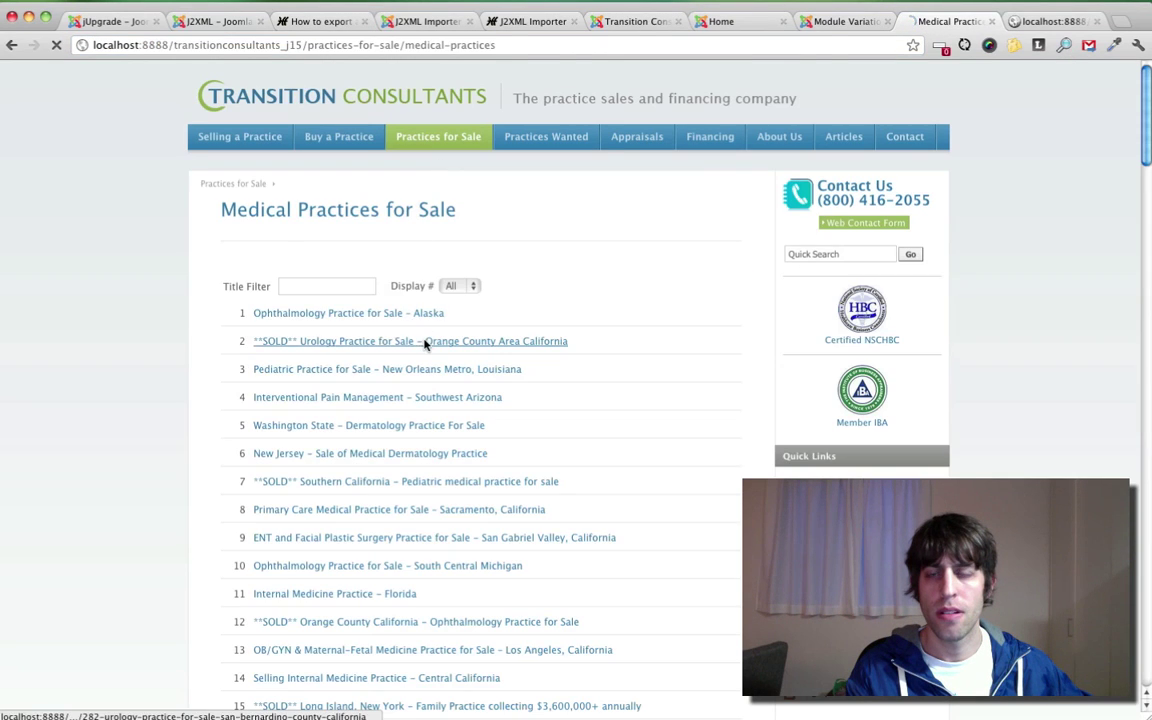
{"action": "left_click", "coordinate": [425, 342]}
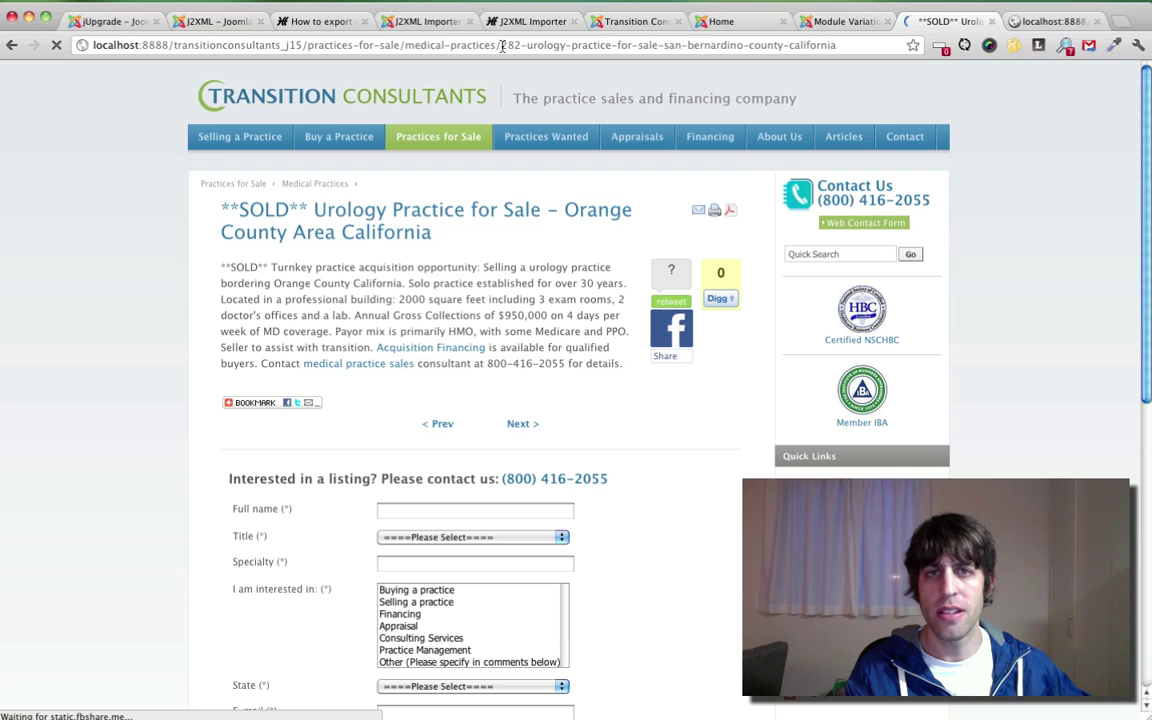
{"action": "double_click", "coordinate": [503, 45]}
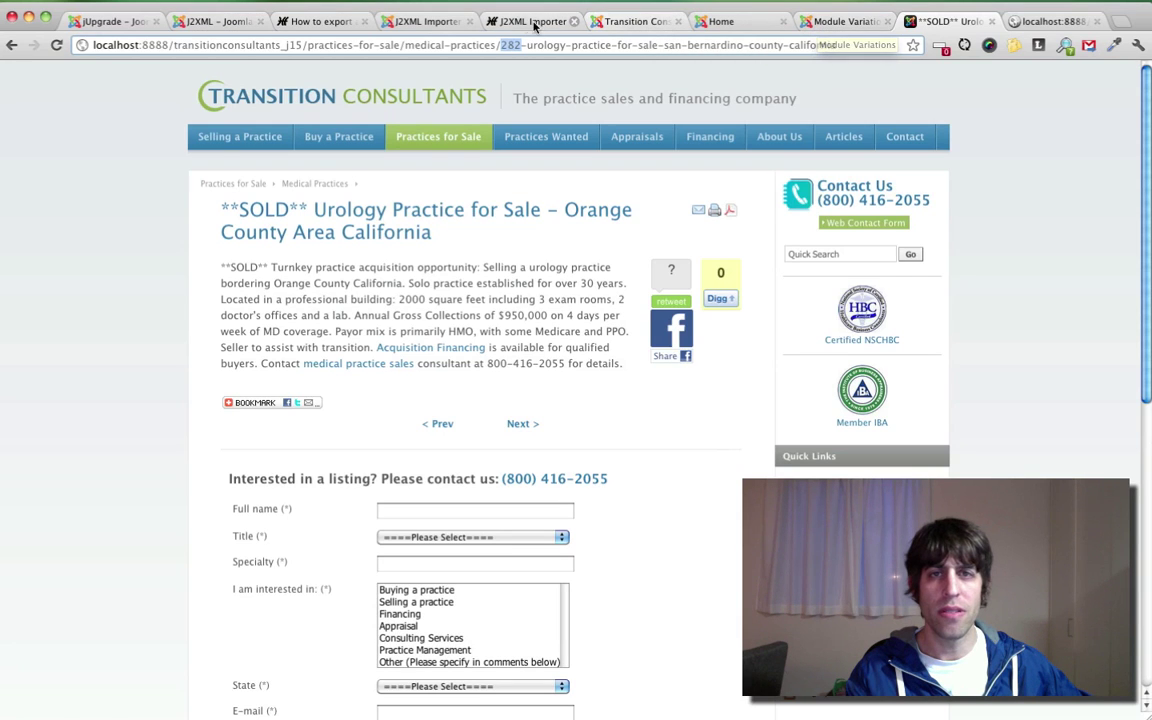
{"action": "left_click", "coordinate": [527, 24]}
{"action": "left_click", "coordinate": [640, 23]}
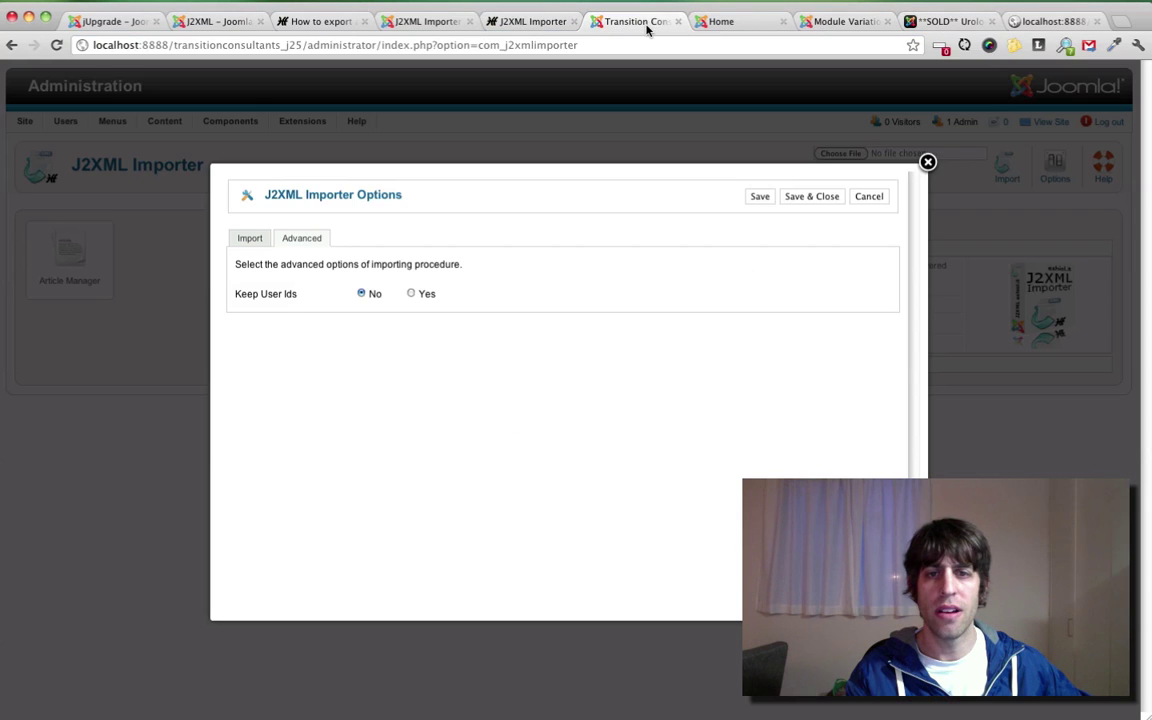
Save Keep User Ids as Yes and select the j2xml .xml export file for import.
{"action": "left_click", "coordinate": [412, 294]}
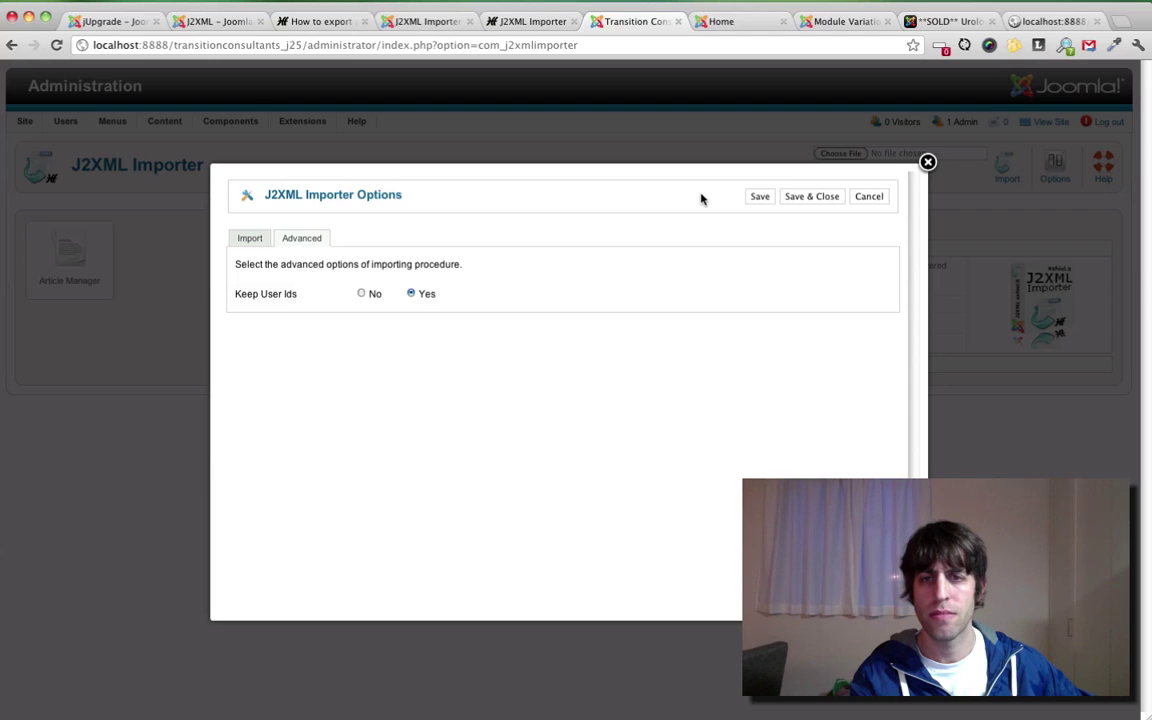
{"action": "left_click", "coordinate": [752, 197]}
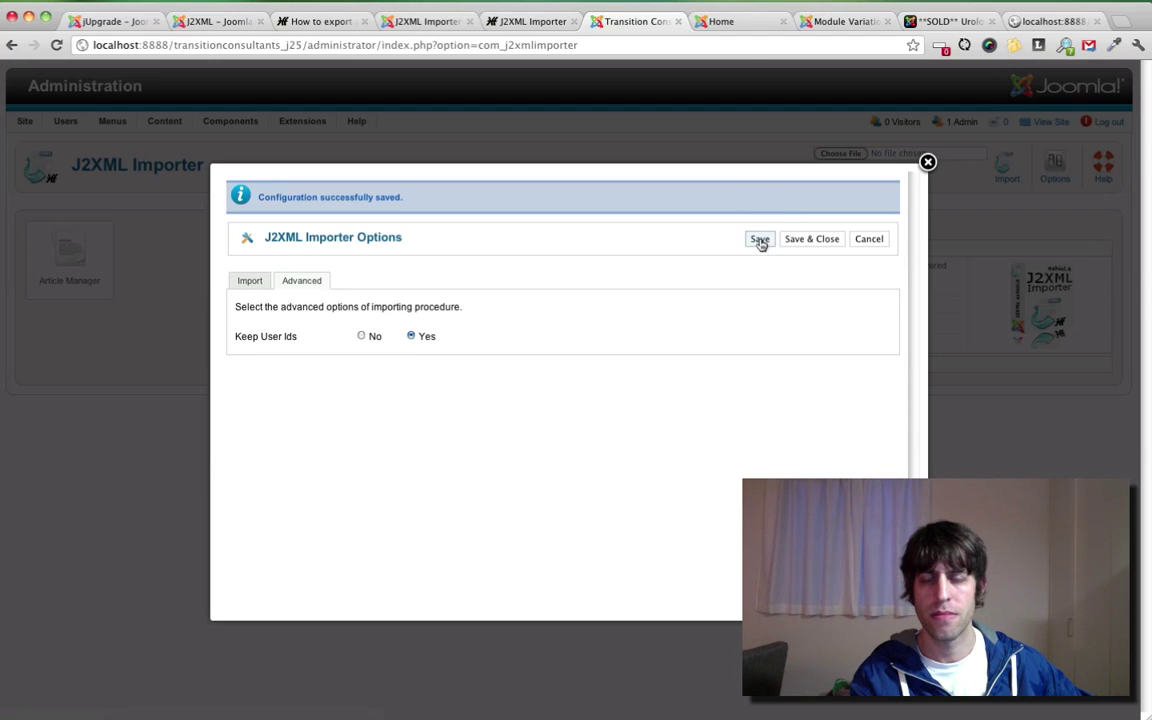
{"action": "left_click", "coordinate": [818, 241]}
{"action": "left_click", "coordinate": [840, 153]}
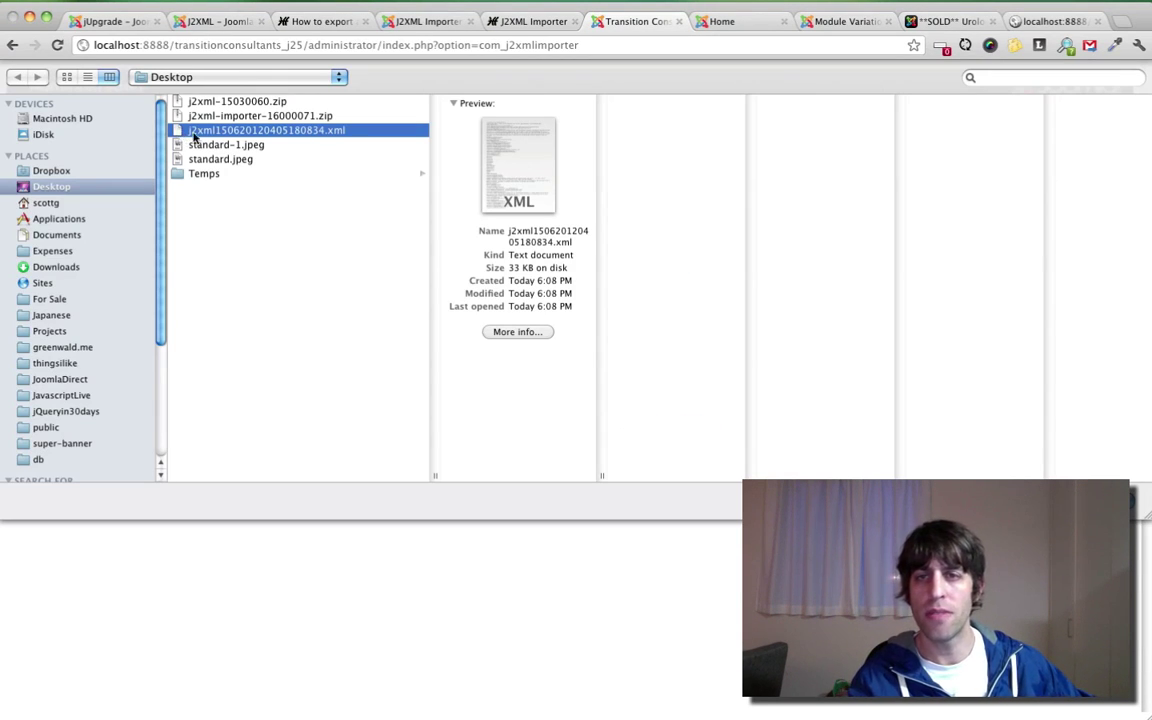
{"action": "key", "text": "Return"}
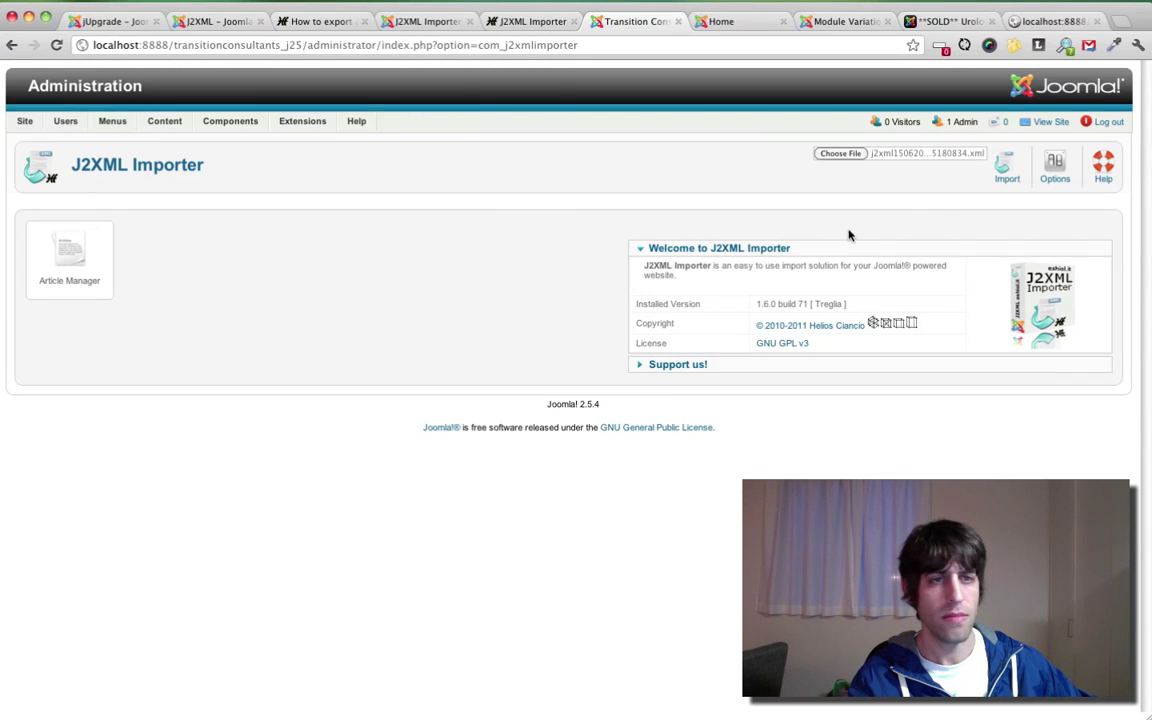
Import the XML file and check the success messages for the user, category and 12 articles.
{"action": "left_click", "coordinate": [1006, 175]}
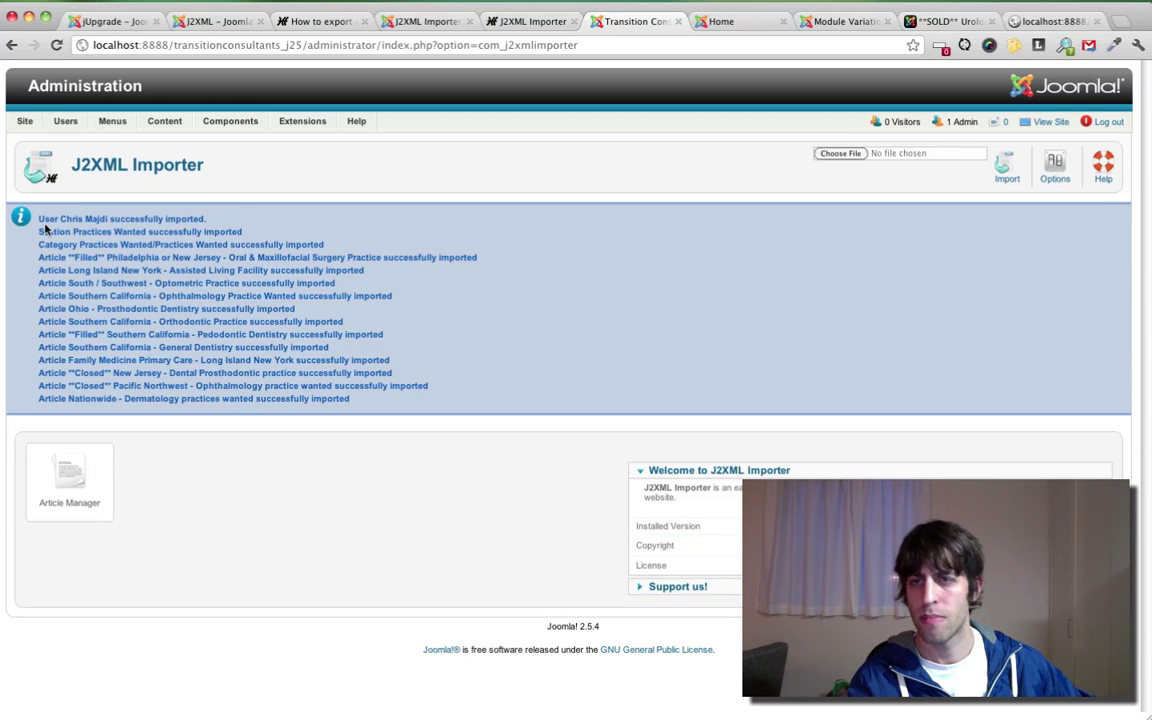
{"action": "mouse_move", "coordinate": [40, 221]}
{"action": "left_mouse_down"}
{"action": "mouse_move", "coordinate": [195, 221]}
{"action": "mouse_move", "coordinate": [43, 232]}
{"action": "left_mouse_up"}
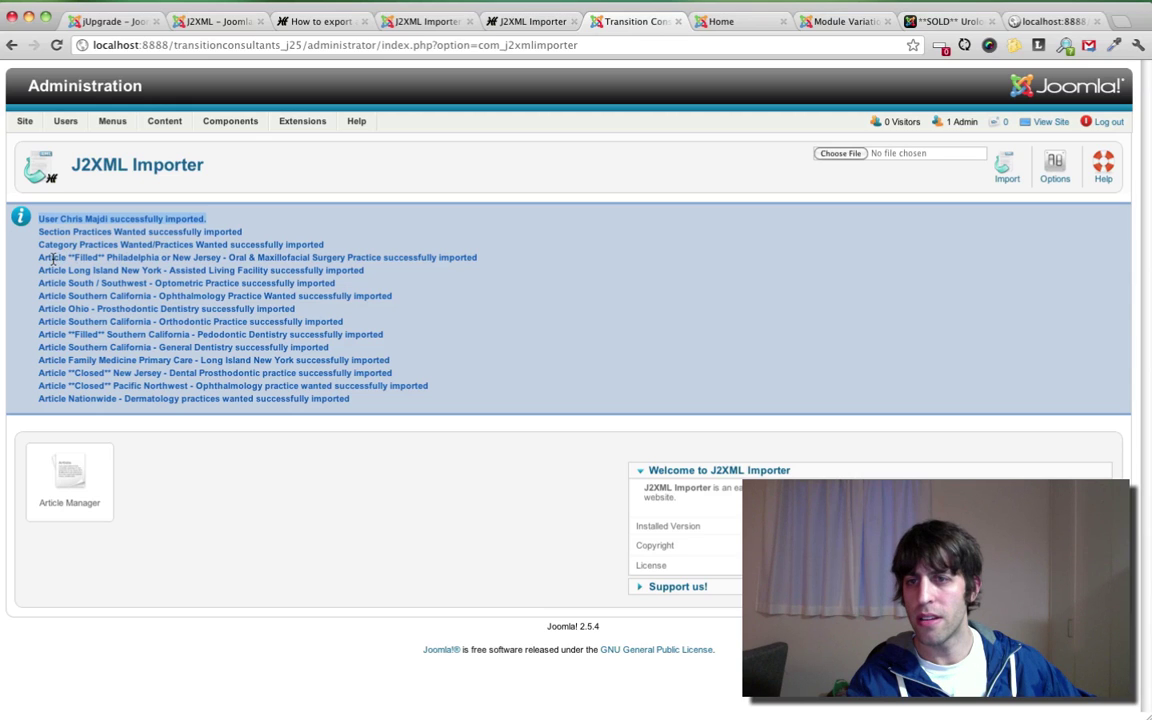
{"action": "left_click_drag", "start_coordinate": [40, 257], "coordinate": [68, 398]}
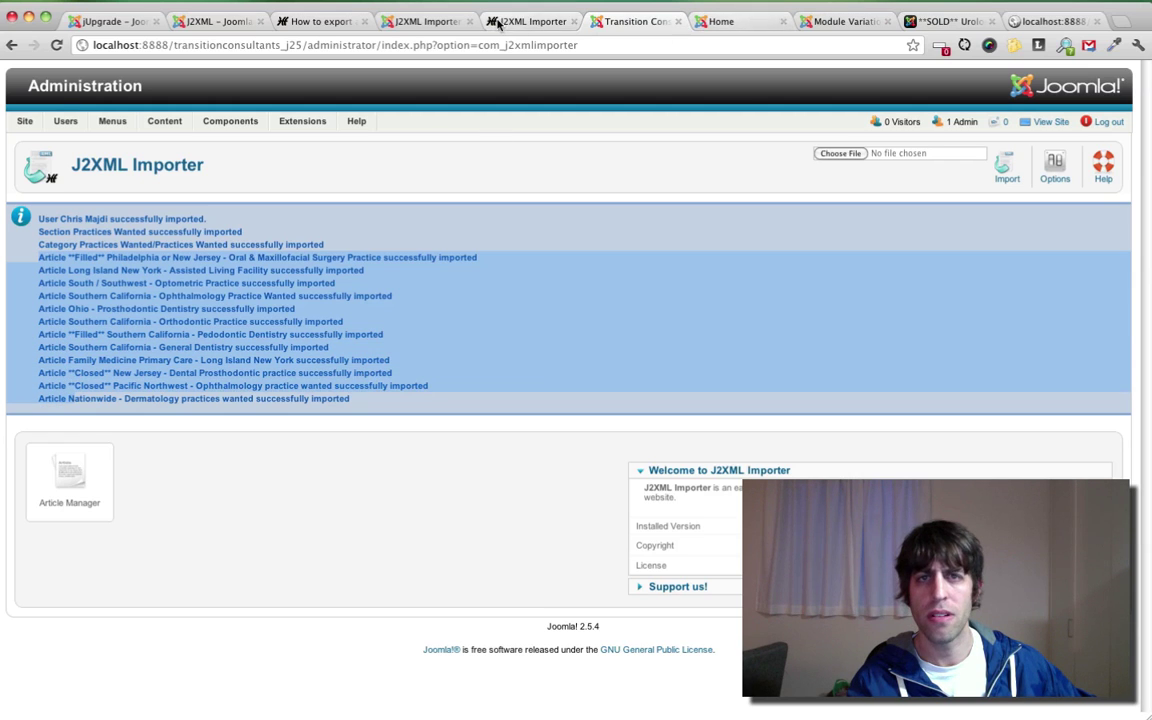
{"action": "left_click", "coordinate": [910, 21]}
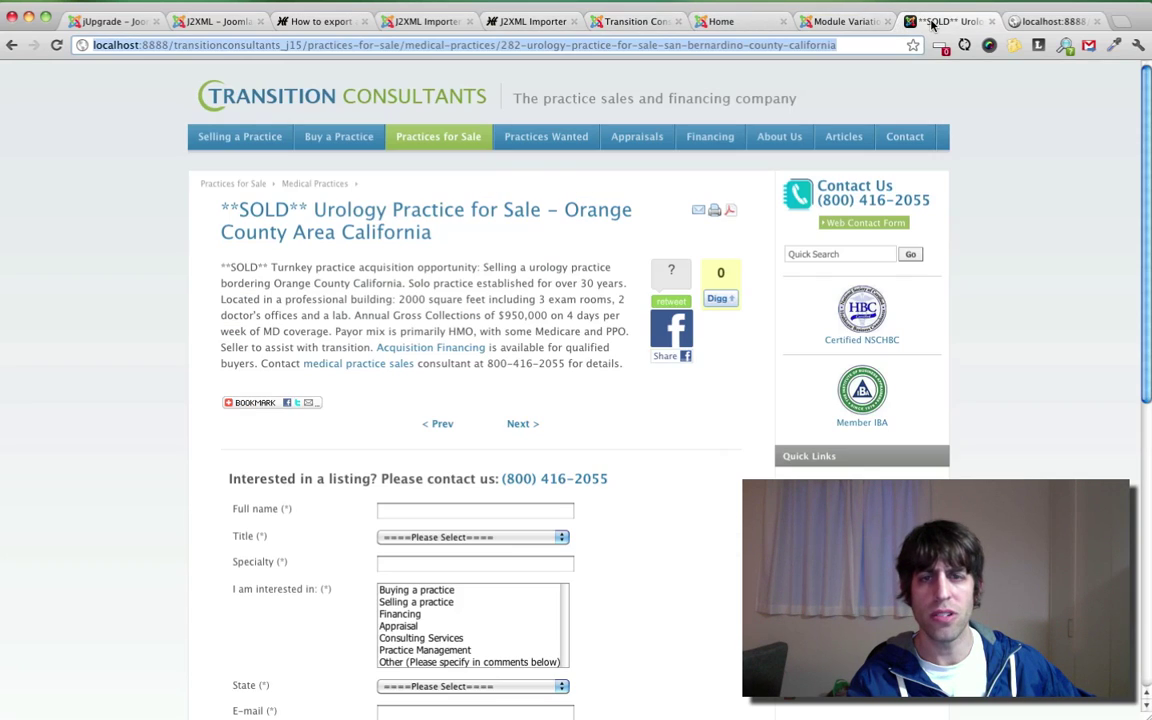
Compare against the Joomla 1.5 article list, then check the Practices Wanted categories and articles in Joomla 2.5.
{"action": "left_click", "coordinate": [1023, 21]}
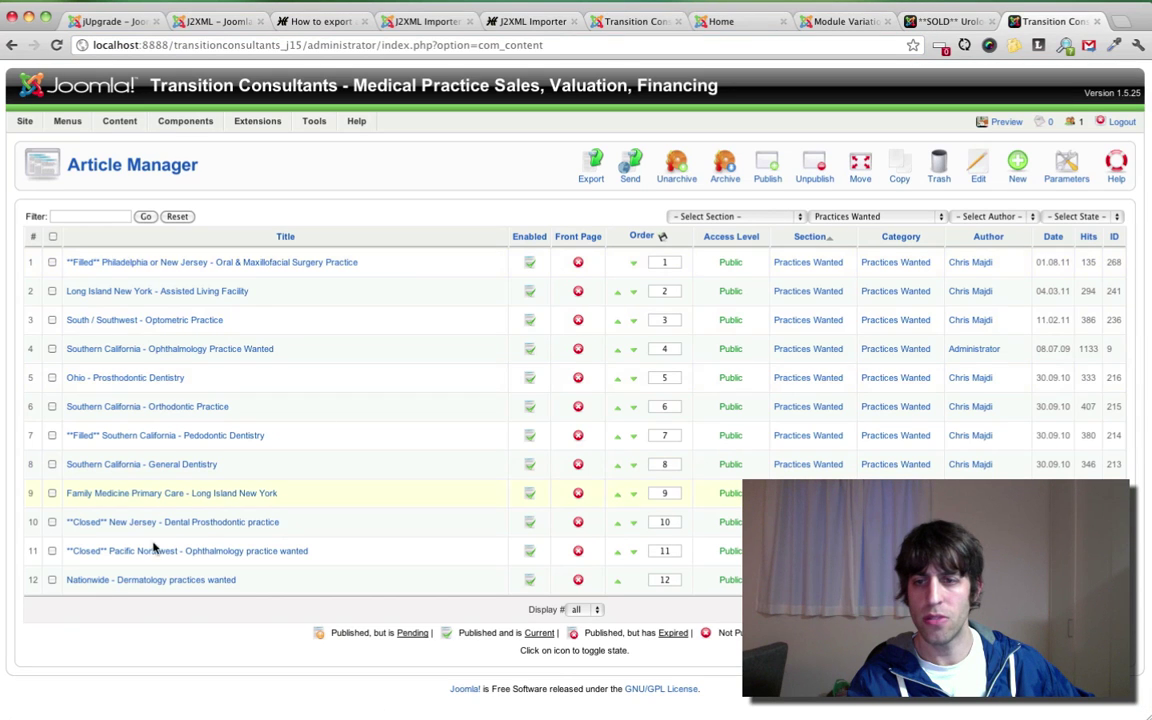
{"action": "key", "text": "super+6"}
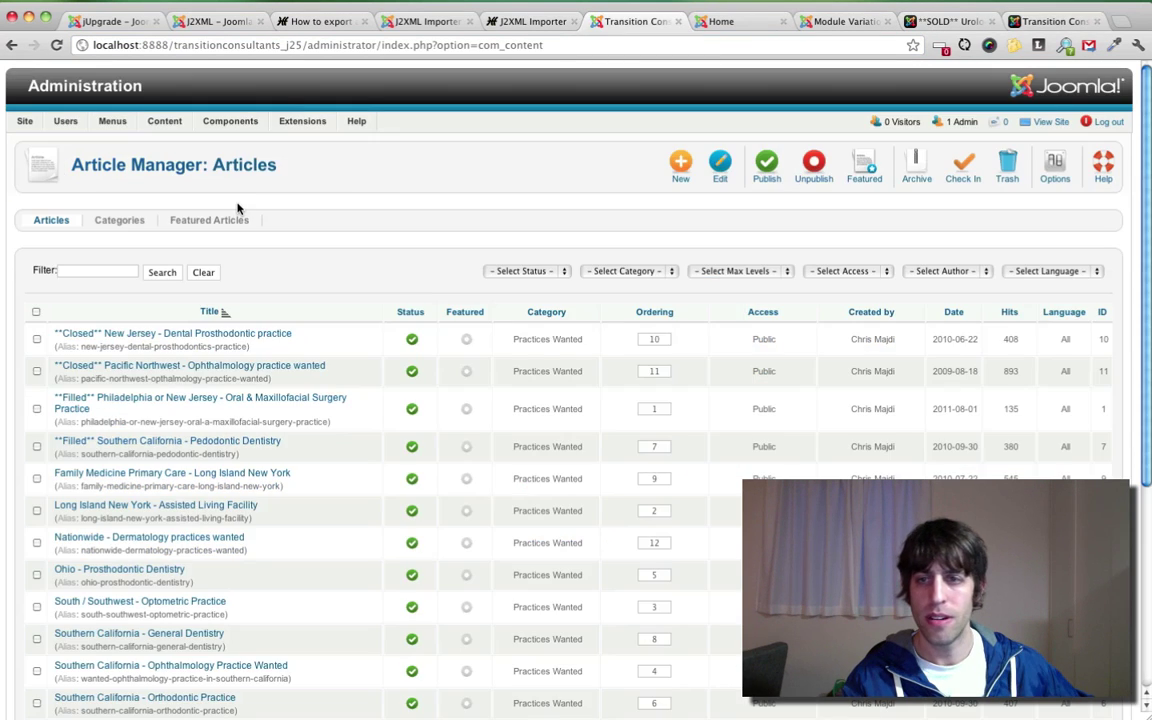
{"action": "scroll", "coordinate": [237, 207], "scroll_direction": "down", "scroll_amount": 2}
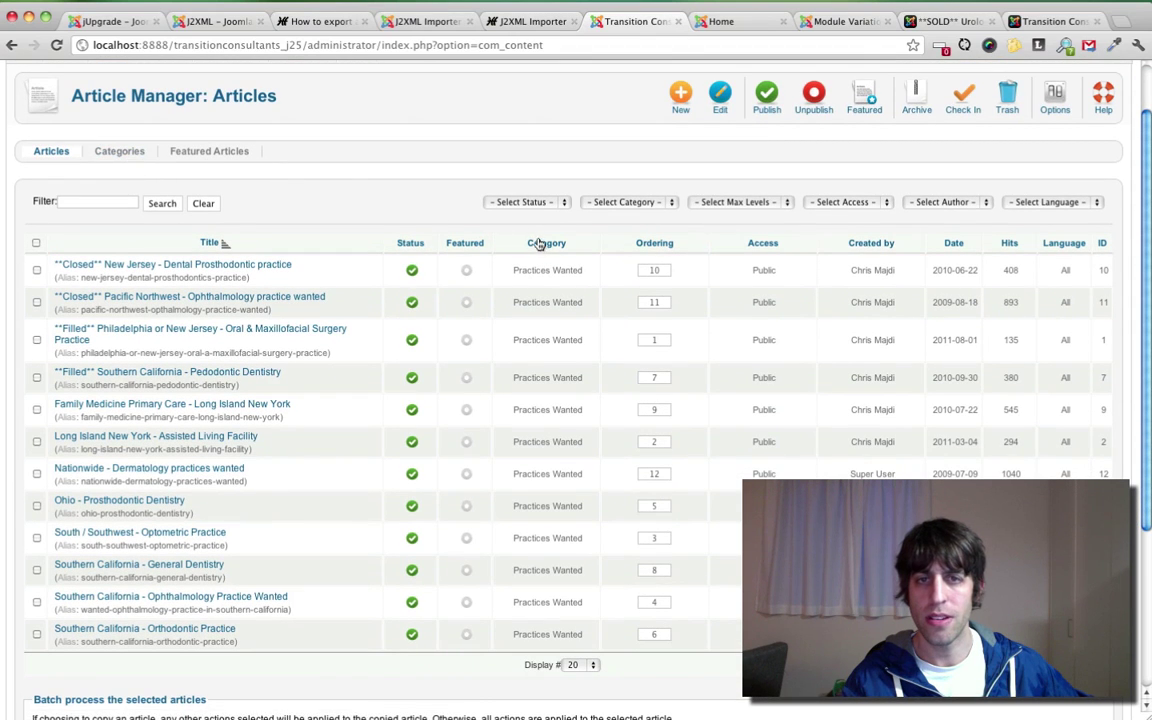
{"action": "left_click", "coordinate": [114, 152]}
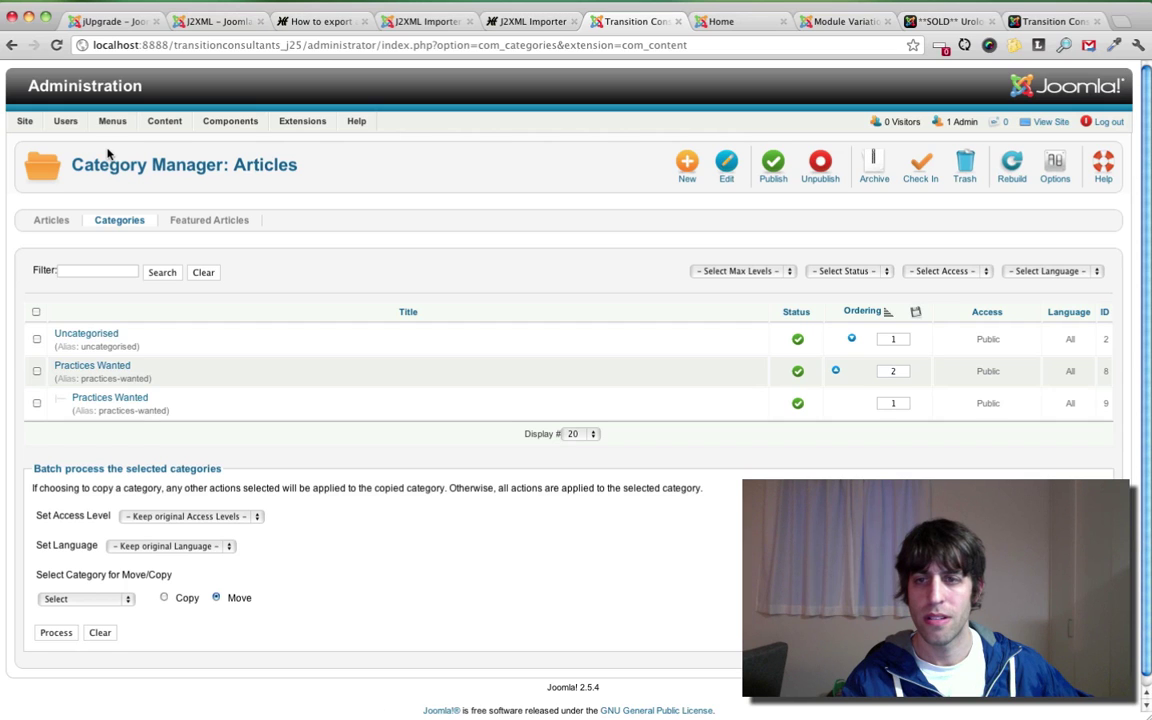
{"action": "left_click", "coordinate": [52, 219]}
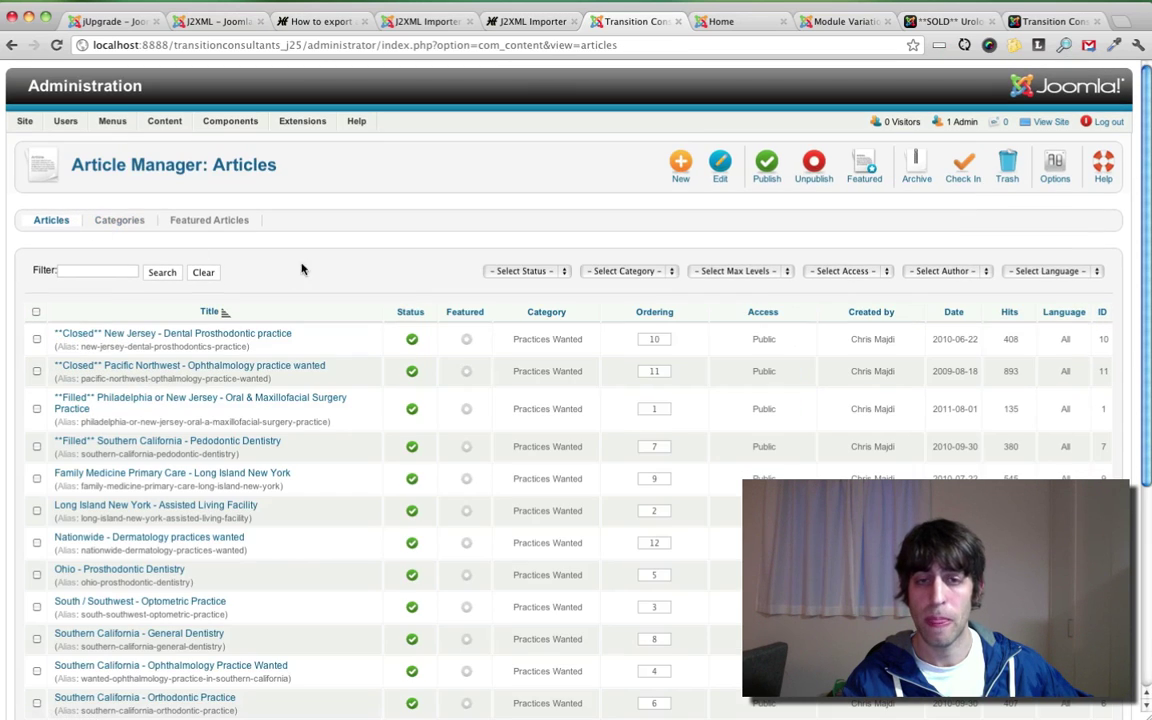
Open the imported **Closed** New Jersey - Dental Prosthodontic article, then go to the jUpgrade page.
{"action": "left_click", "coordinate": [278, 332]}
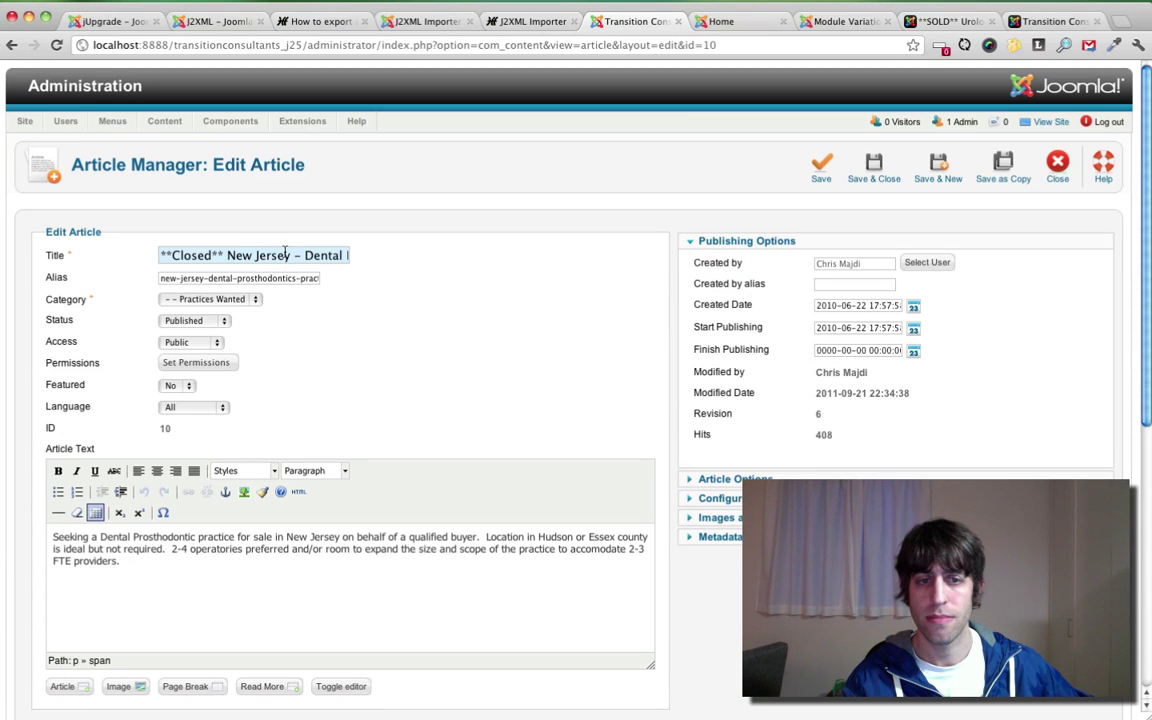
{"action": "scroll", "coordinate": [285, 253], "scroll_direction": "down", "scroll_amount": 1}
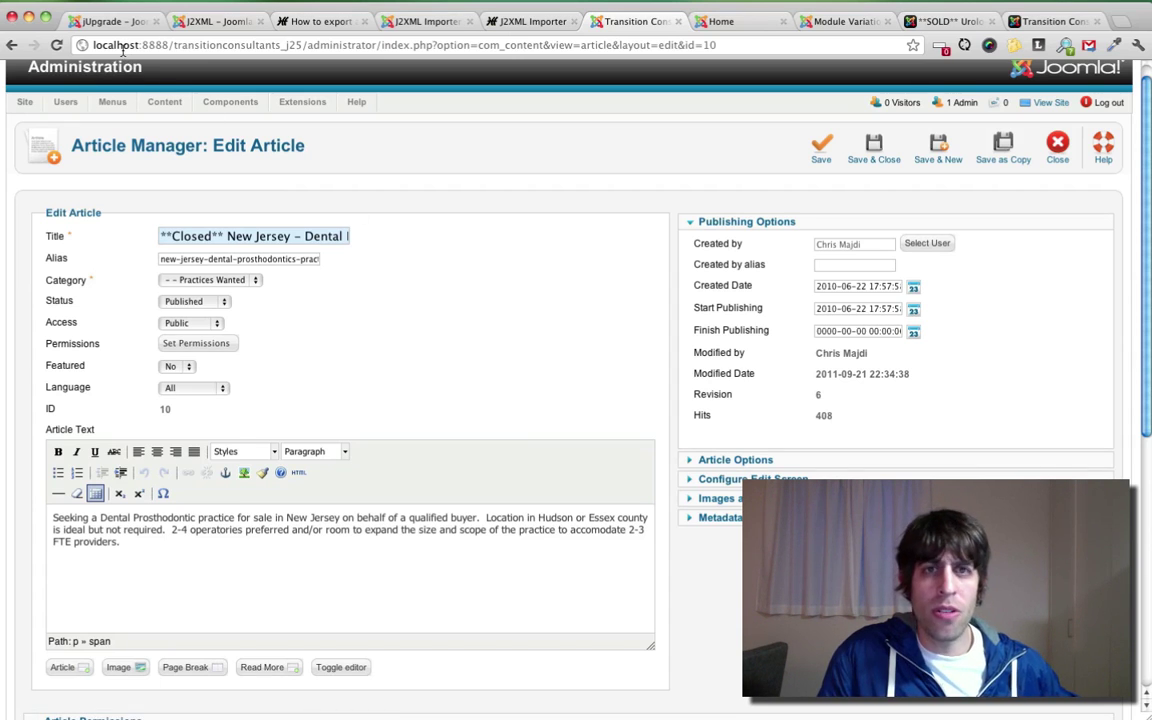
{"action": "left_click", "coordinate": [88, 21]}
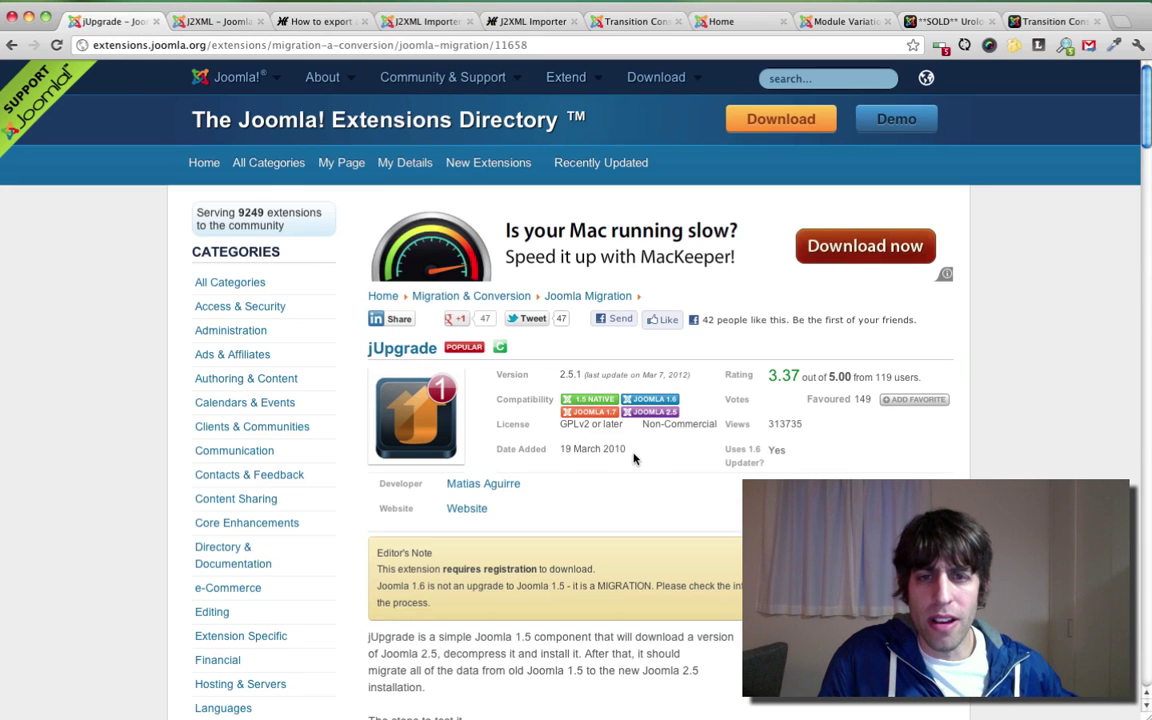
{"action": "scroll", "coordinate": [633, 458], "scroll_direction": "down", "scroll_amount": 3}
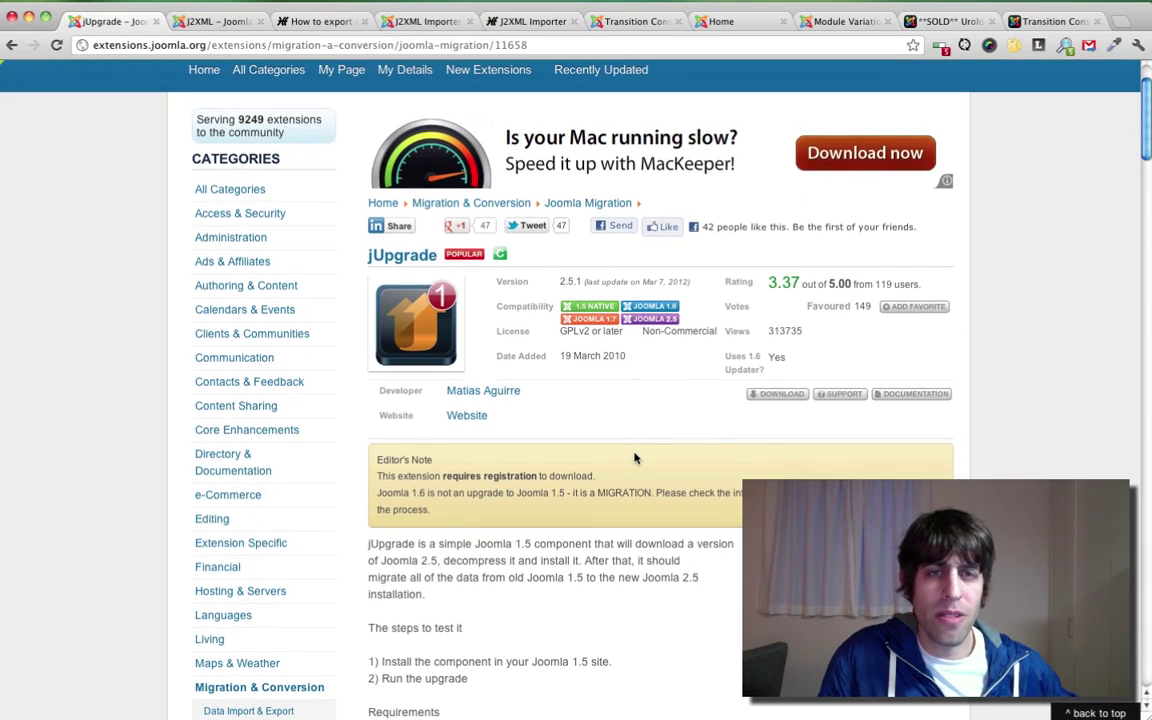
{"action": "scroll", "coordinate": [624, 457], "scroll_direction": "down", "scroll_amount": 15}
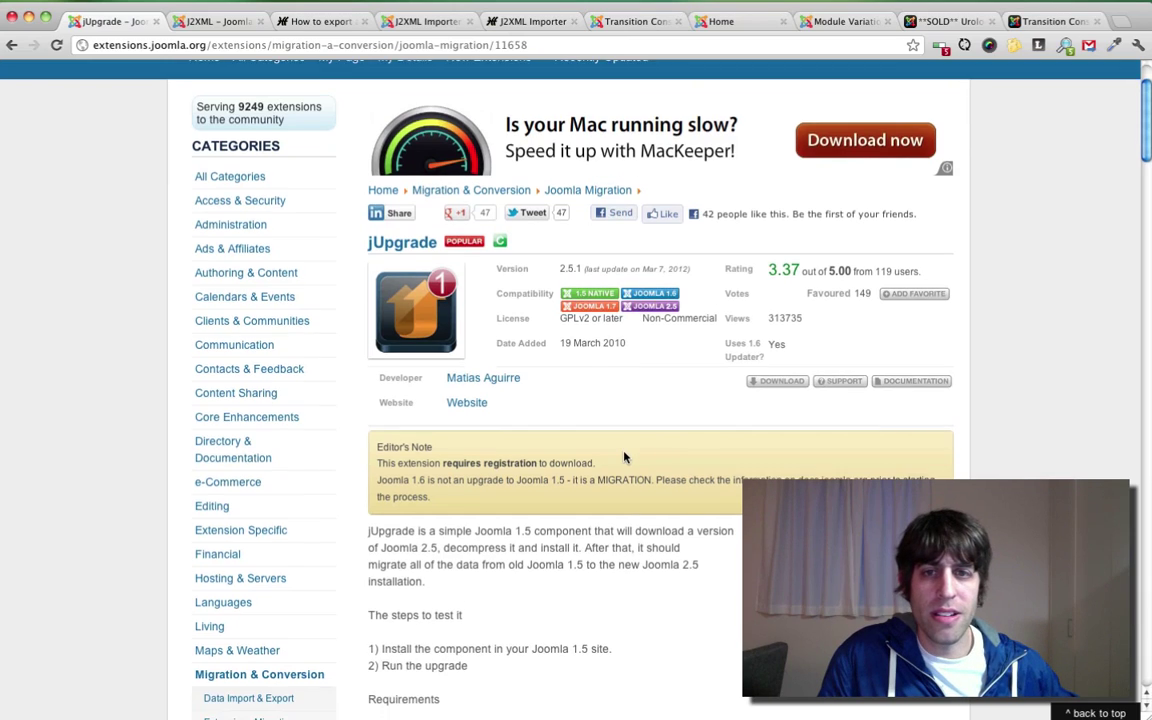
{"action": "scroll", "coordinate": [624, 457], "scroll_direction": "down", "scroll_amount": 5}
{"action": "scroll", "coordinate": [624, 457], "scroll_direction": "up", "scroll_amount": 12}
{"action": "scroll", "coordinate": [624, 455], "scroll_direction": "up", "scroll_amount": 12}
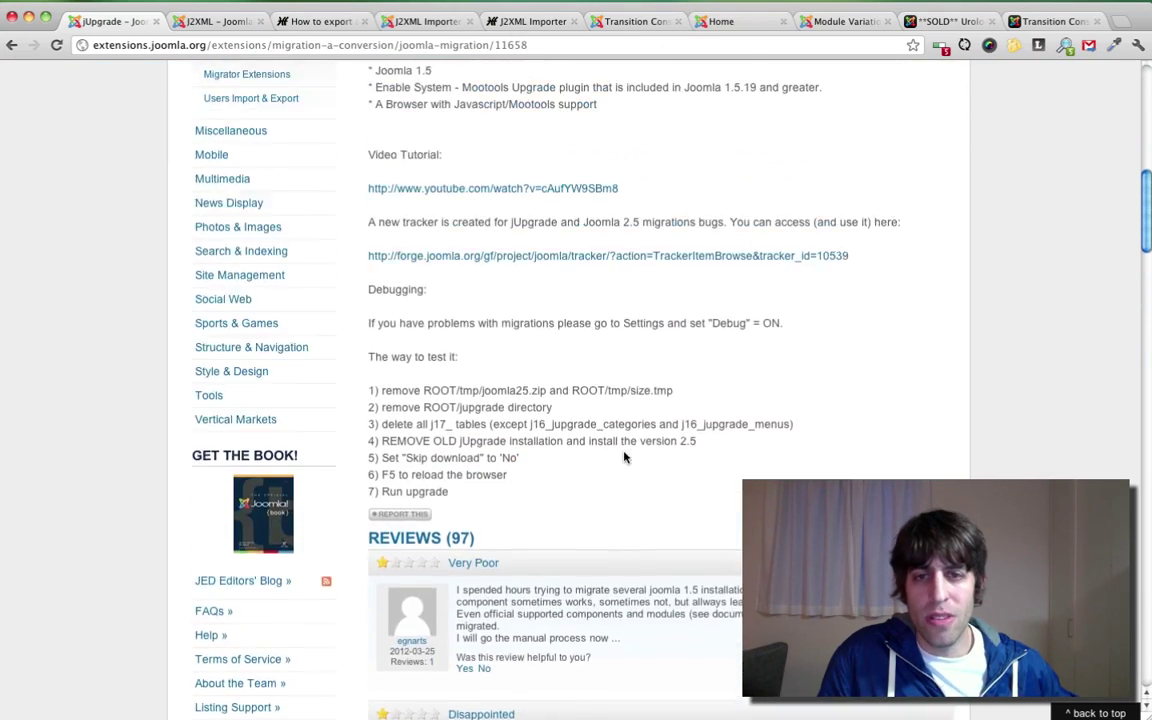
{"action": "scroll", "coordinate": [624, 455], "scroll_direction": "up", "scroll_amount": 5}
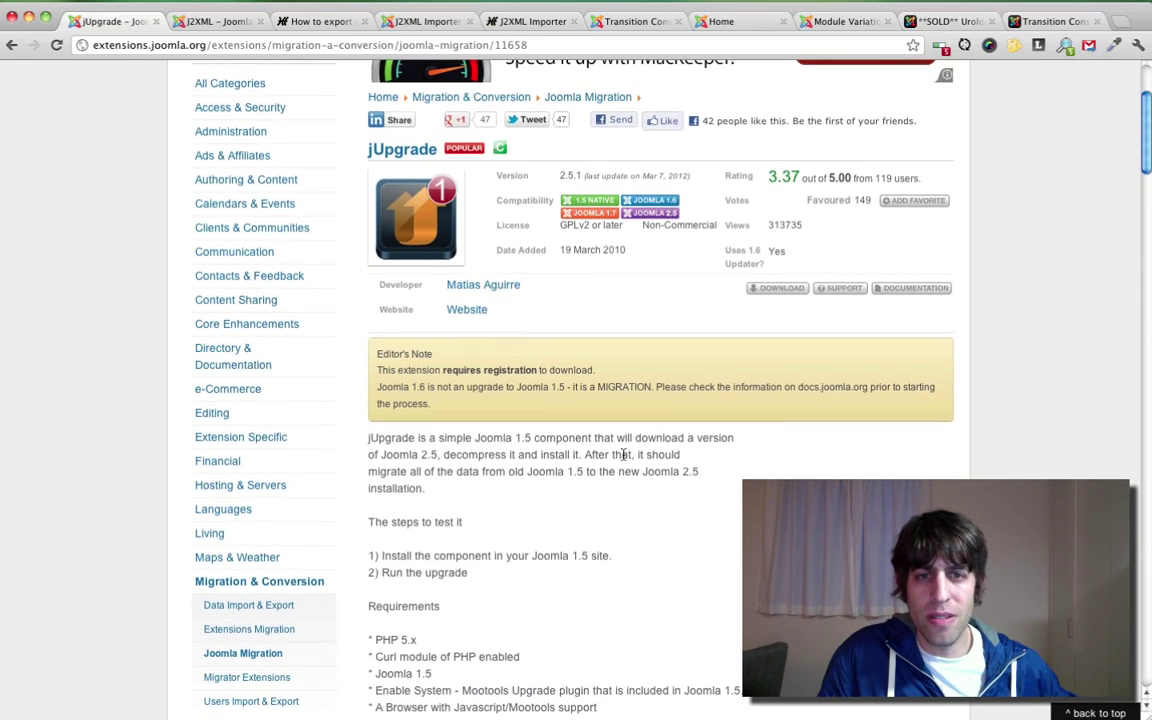
{"action": "scroll", "coordinate": [624, 455], "scroll_direction": "up", "scroll_amount": 2}
{"action": "scroll", "coordinate": [624, 457], "scroll_direction": "up", "scroll_amount": 1}
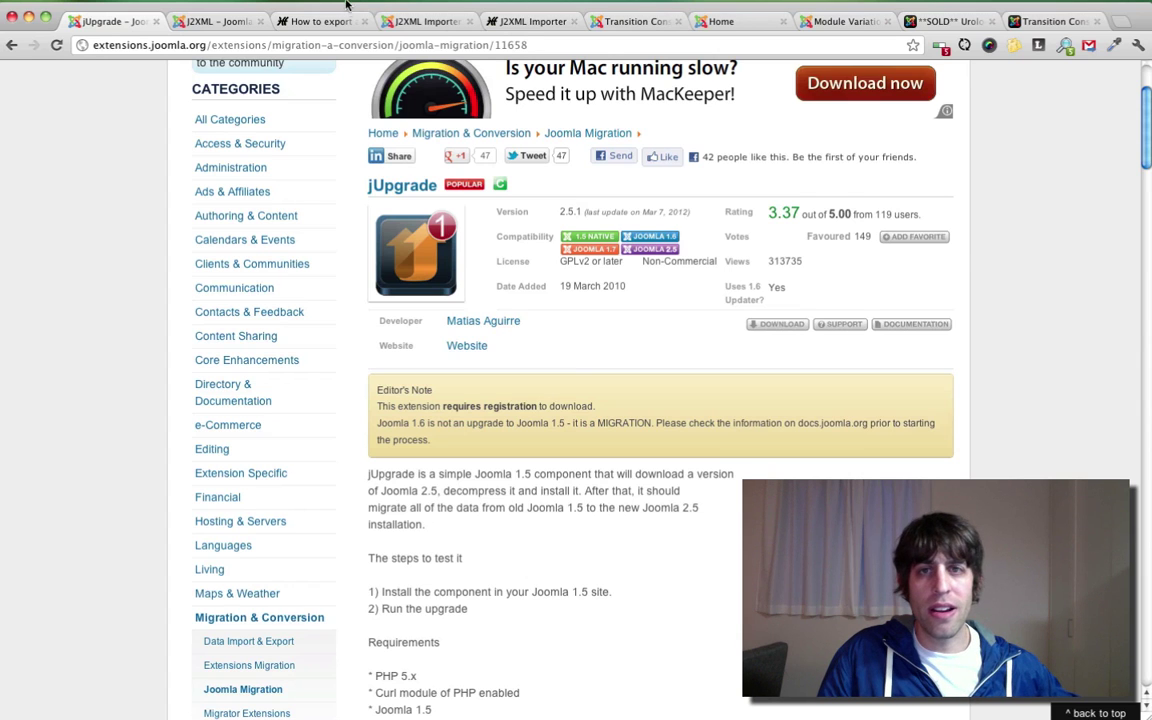
Return to the J2XML Importer listing (version 1.6.0.72) in the Extensions Directory.
{"action": "left_click", "coordinate": [398, 27]}
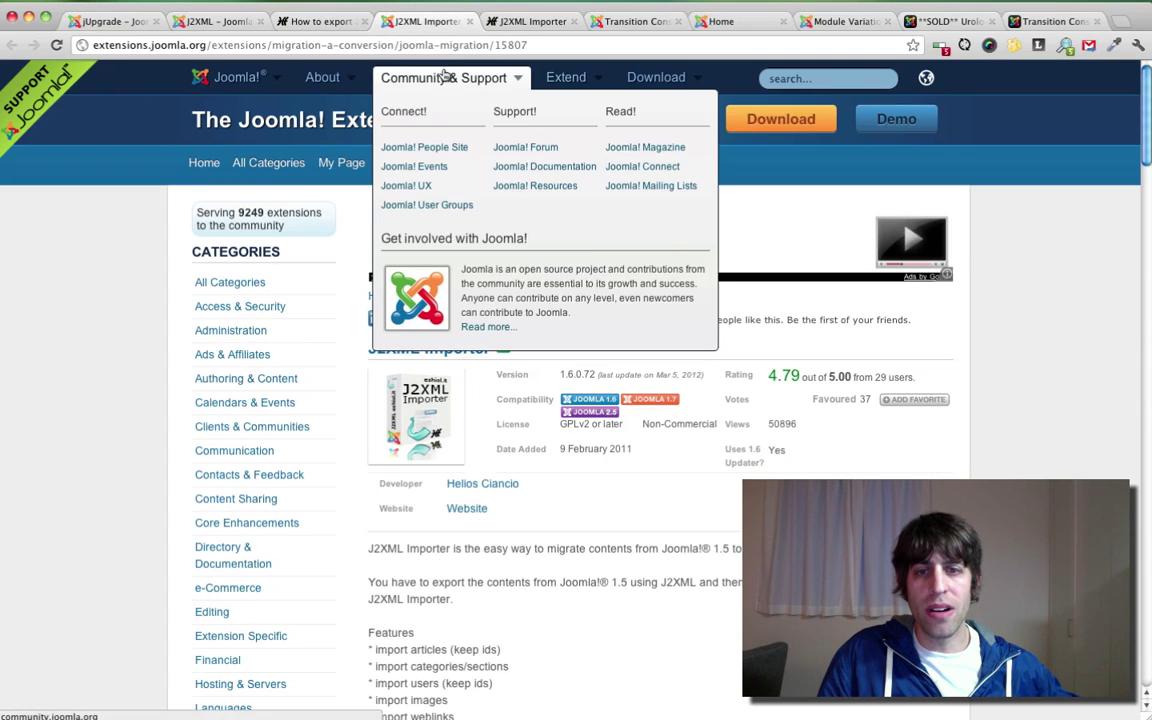